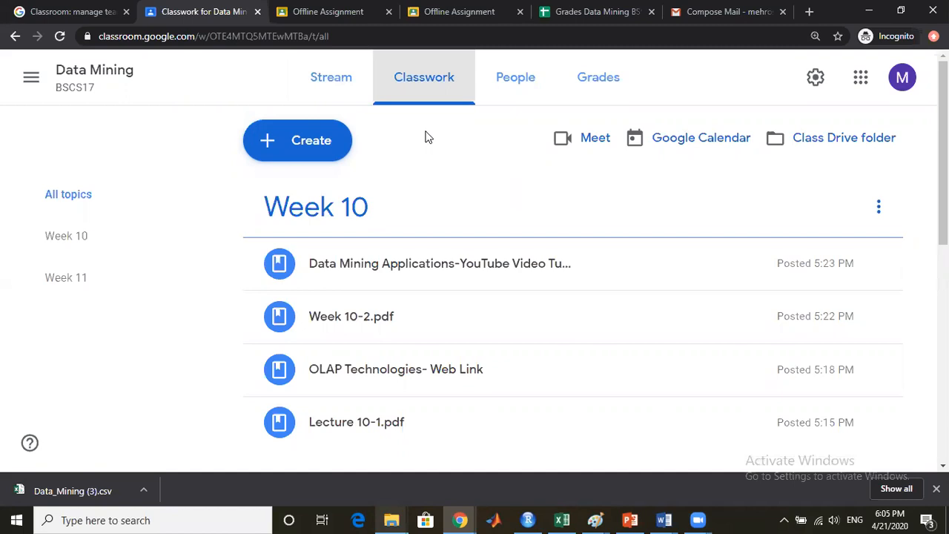
Create a new quiz assignment in the Data Mining class and title it "Assignment-2".
left_click(312, 142)
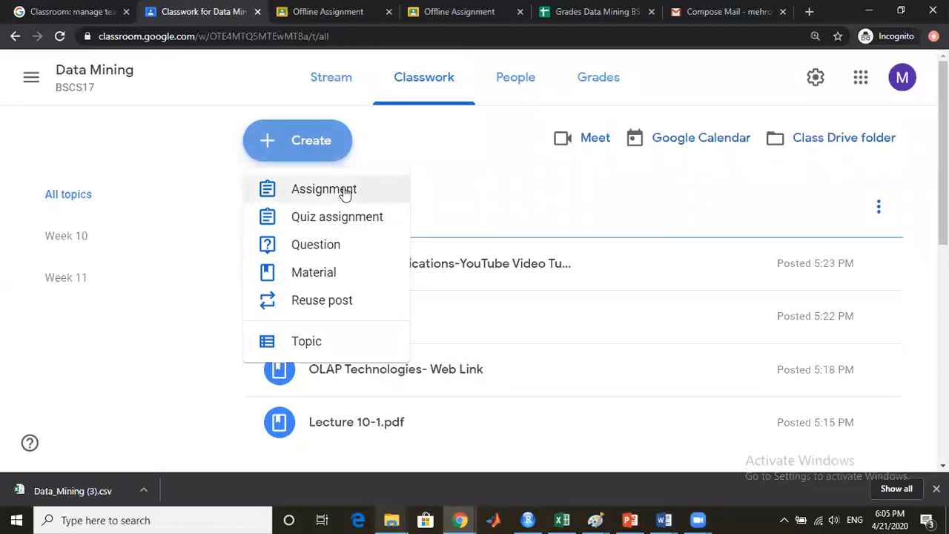
left_click(348, 219)
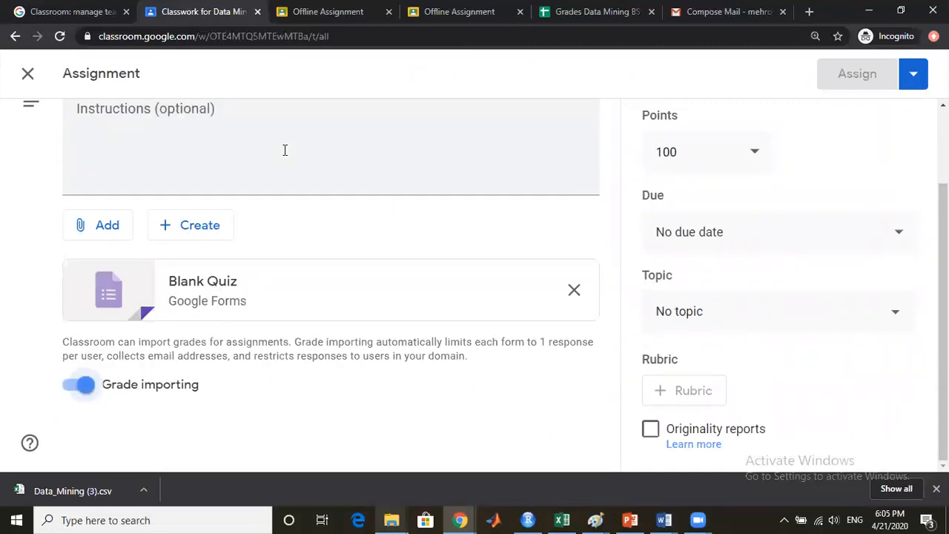
left_click_drag(942, 314, 942, 241)
left_click(255, 159)
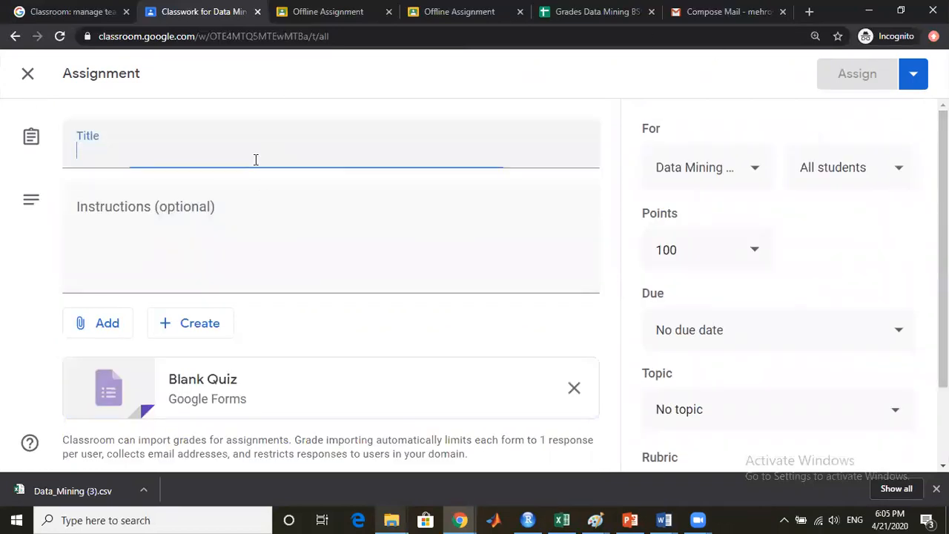
type("Assignment-2")
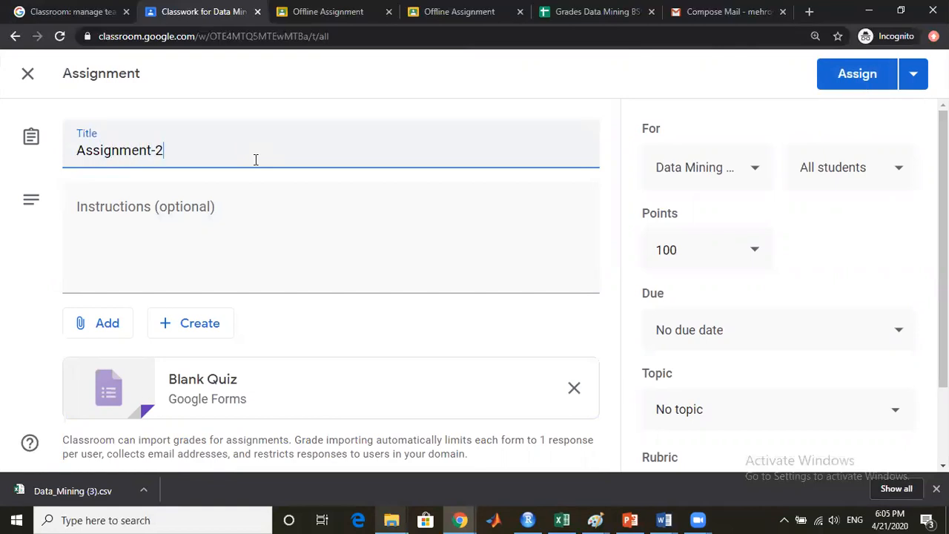
left_click(217, 217)
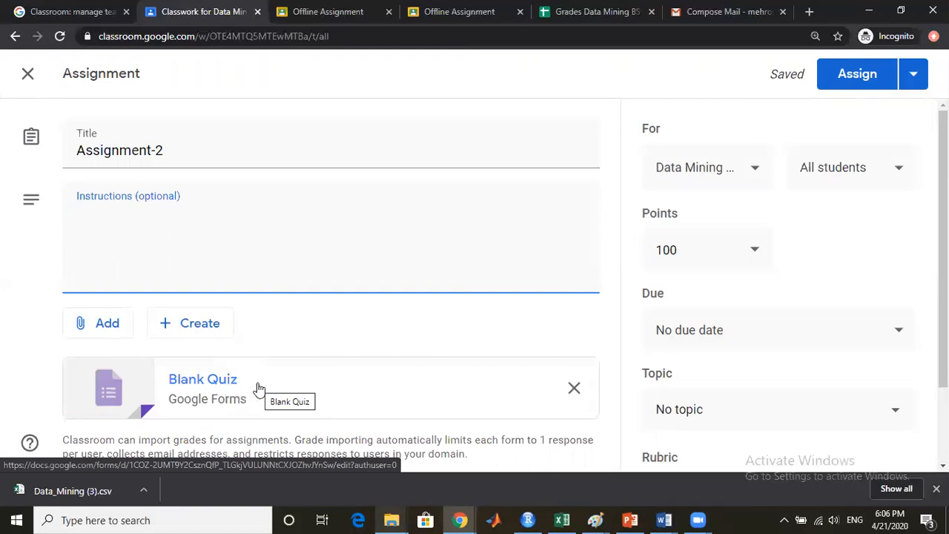
Open the attached Blank Quiz form and rename both its file name and its form title to "Assignment-2".
left_click(201, 383)
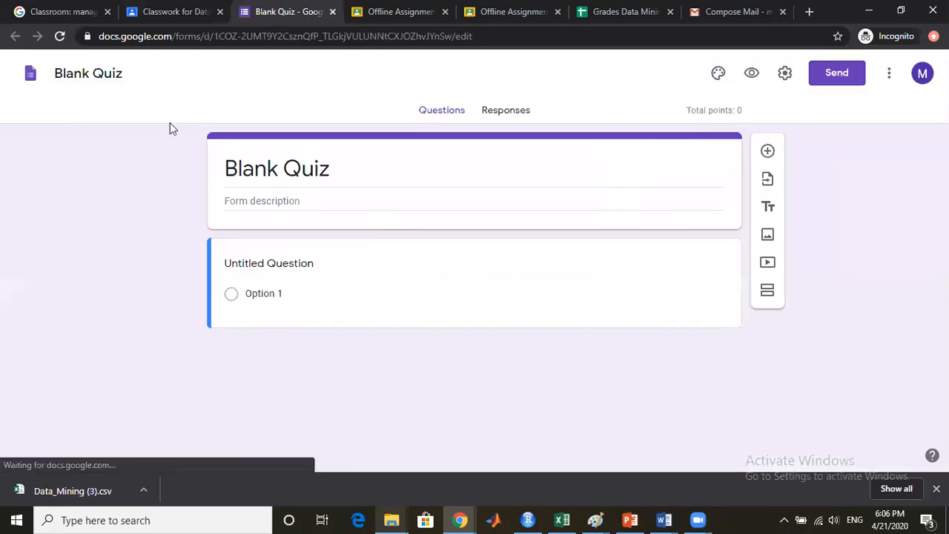
left_click(107, 76)
left_click_drag(126, 74, 57, 71)
type("Ass")
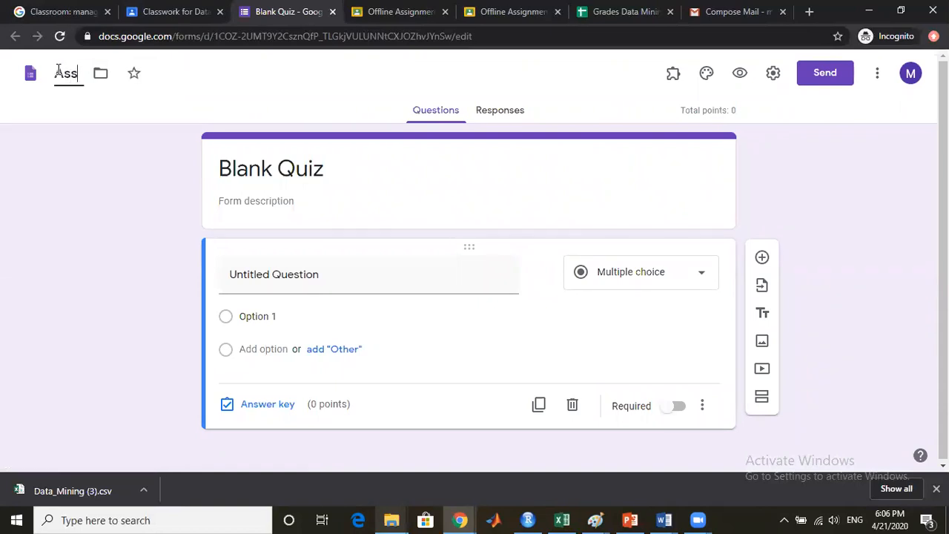
type("ignment-2")
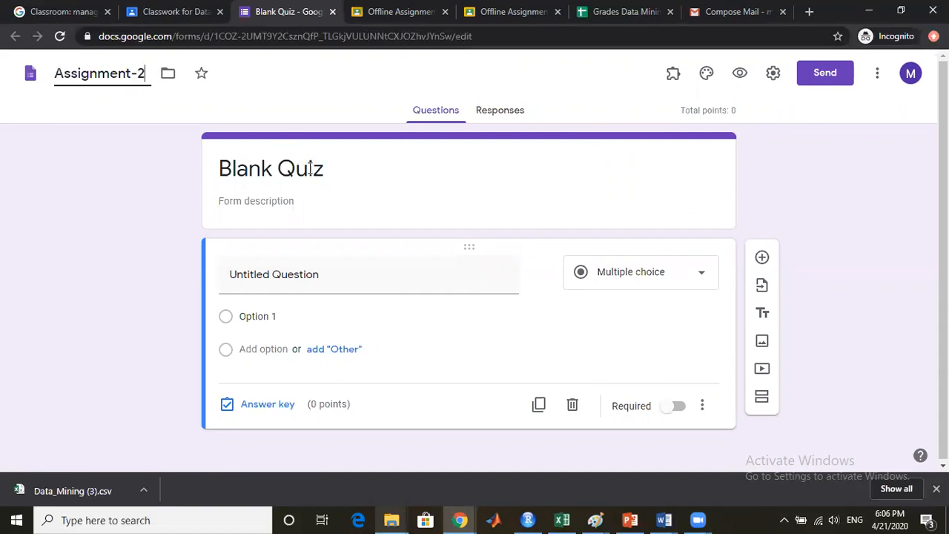
left_click(354, 175)
type("Assignment")
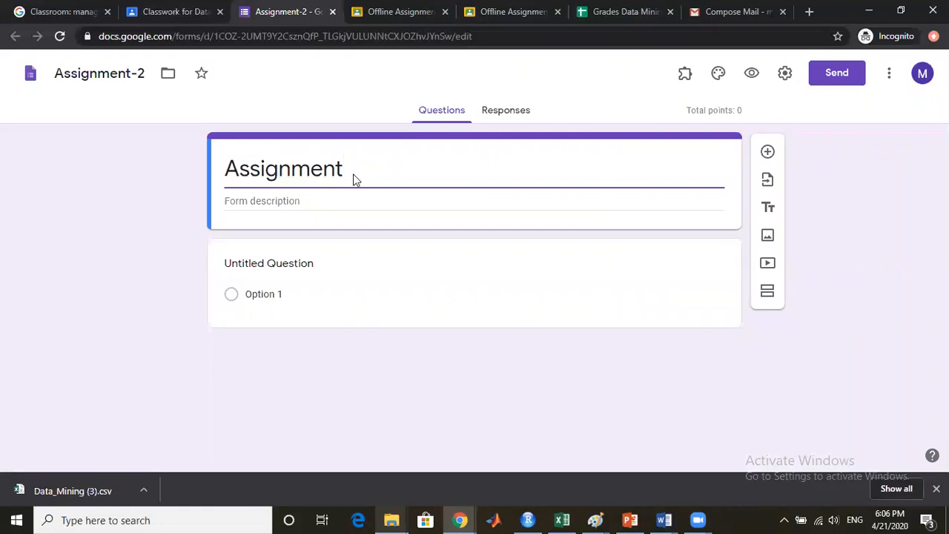
type("-2")
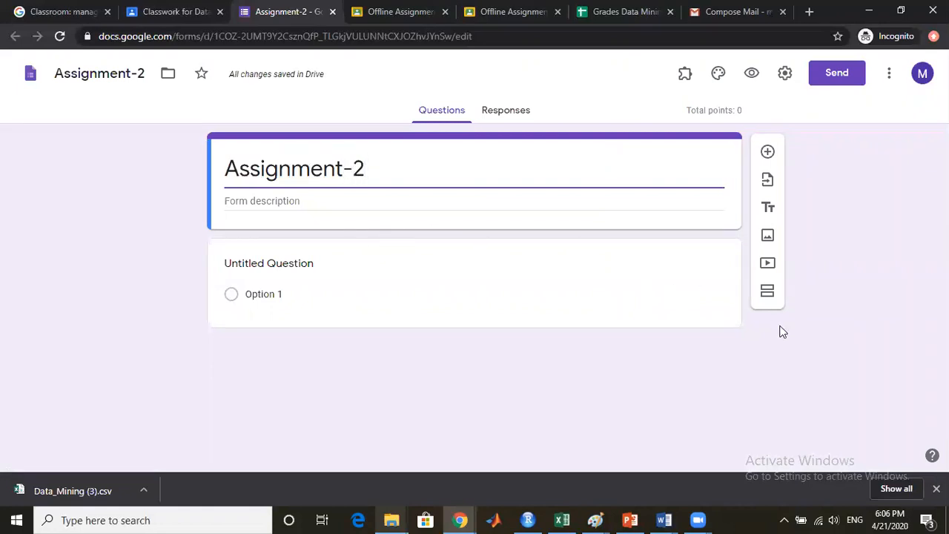
left_click(798, 346)
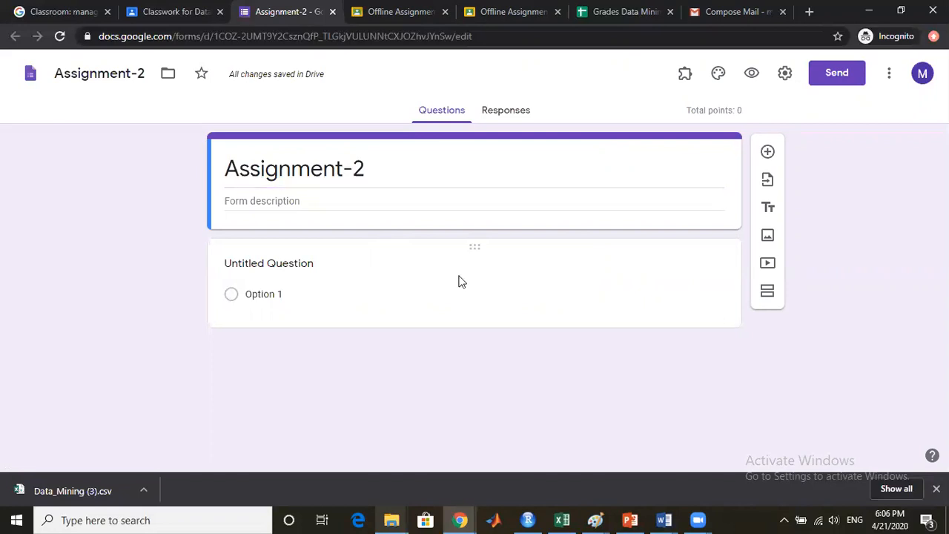
Make the untitled question a Paragraph question reading "Please provide a short summary of the research paper.".
left_click(411, 265)
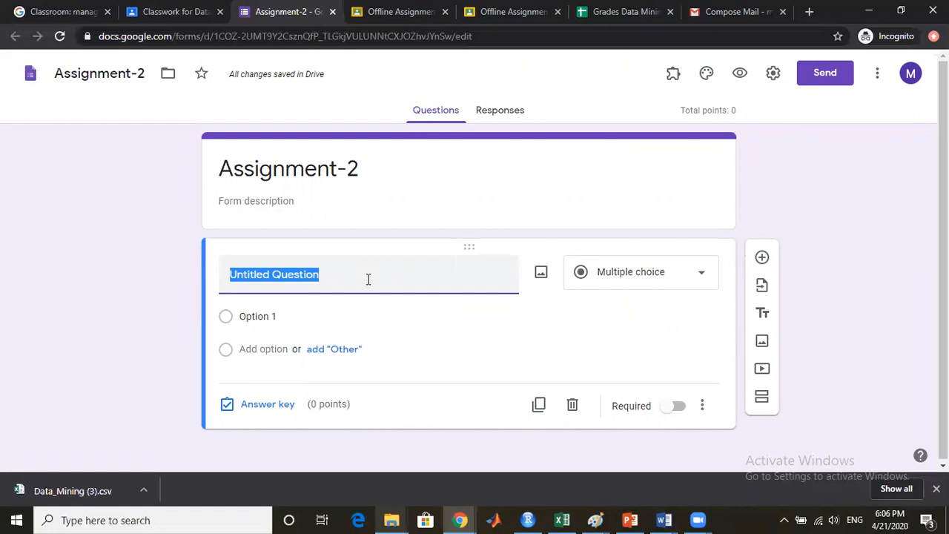
left_click(692, 278)
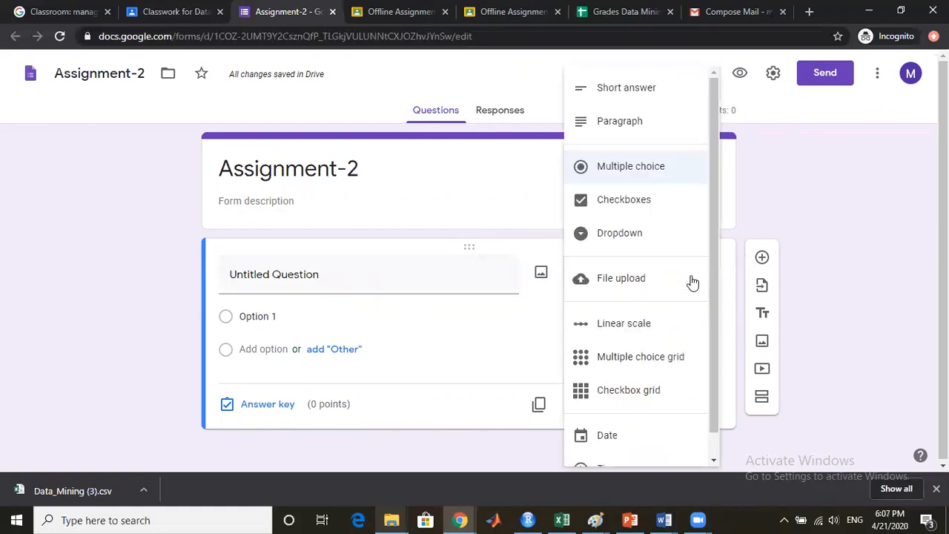
left_click(656, 126)
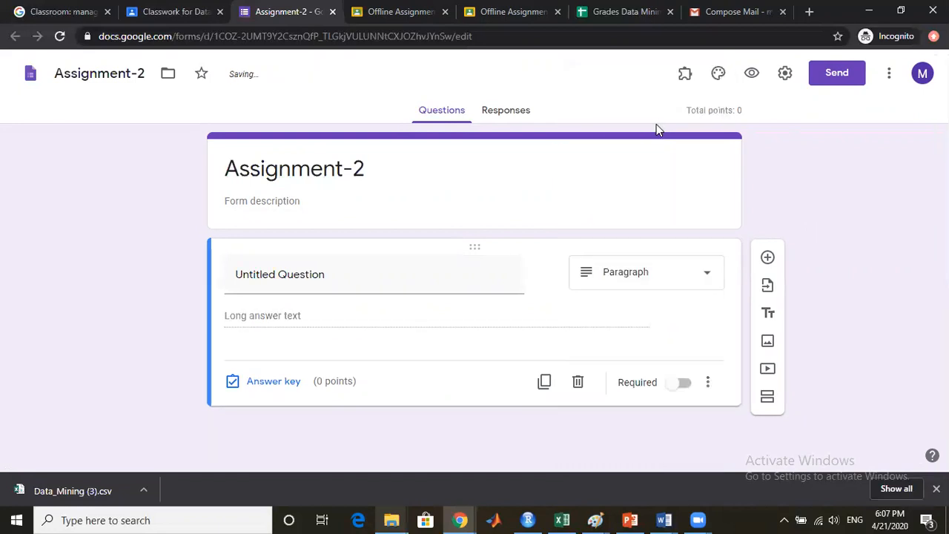
left_click(703, 285)
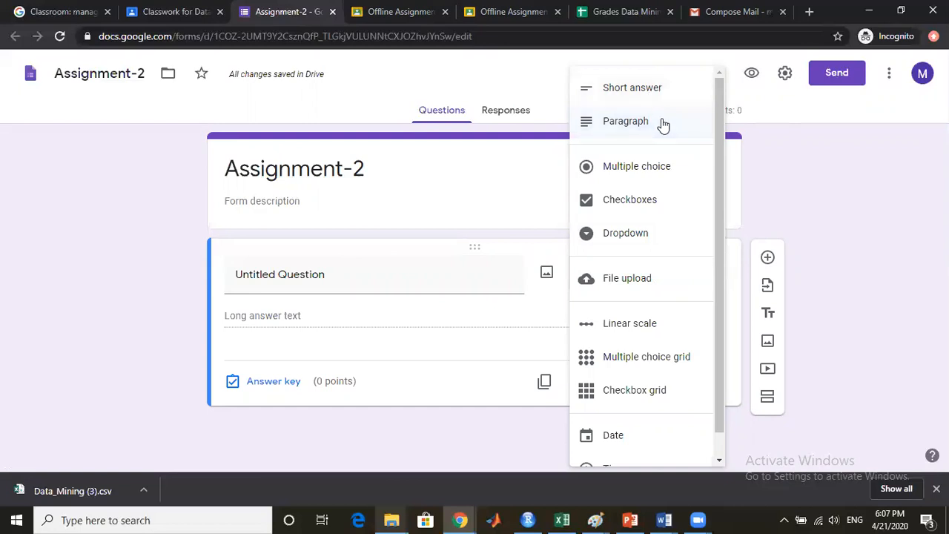
left_click(660, 123)
left_click(387, 275)
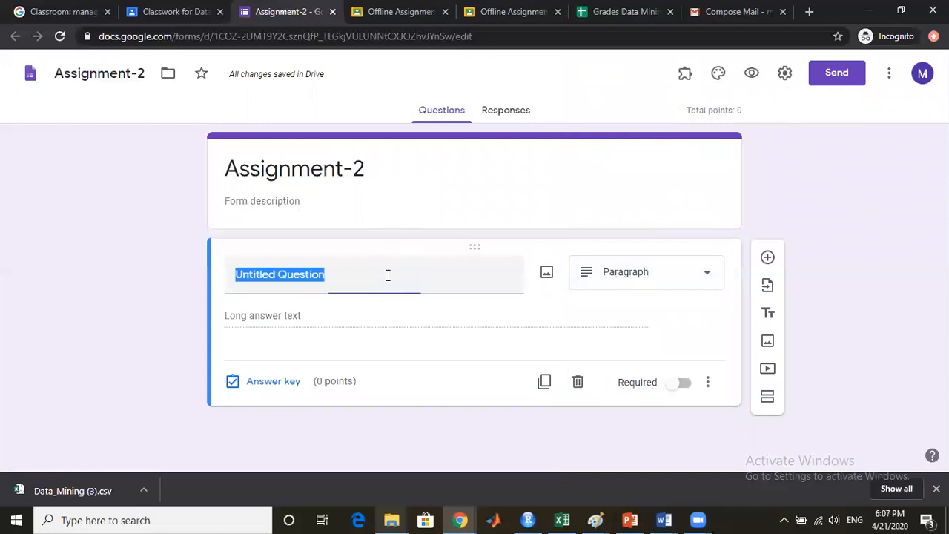
type("P")
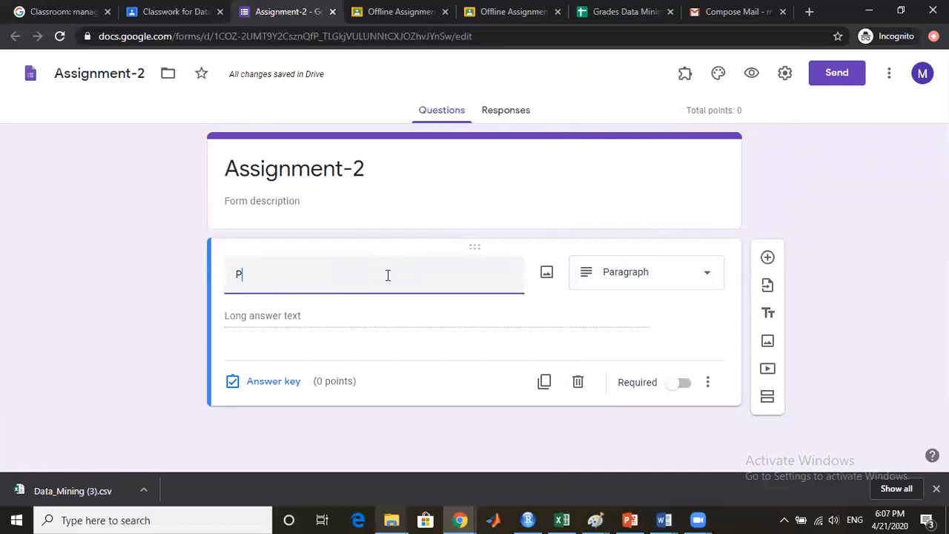
type("lease provide a short su")
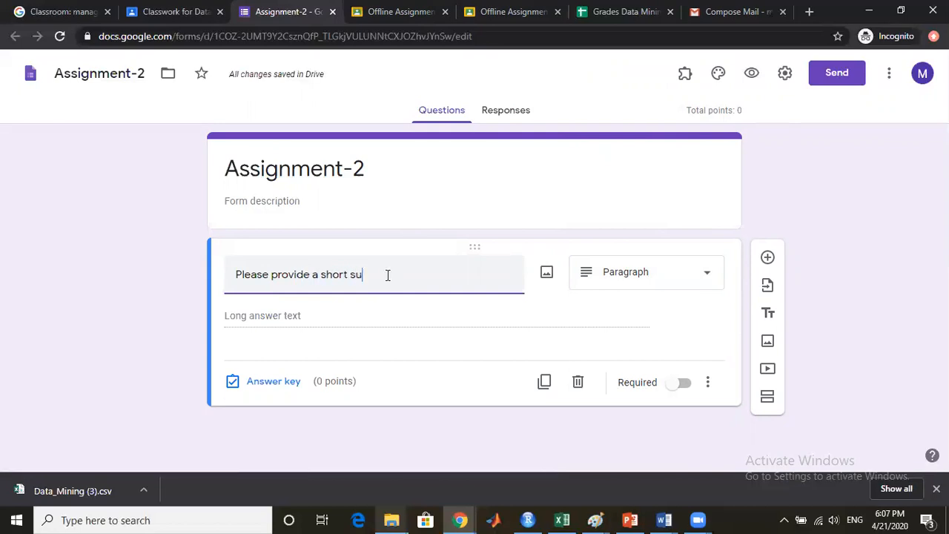
type("mmary of the research")
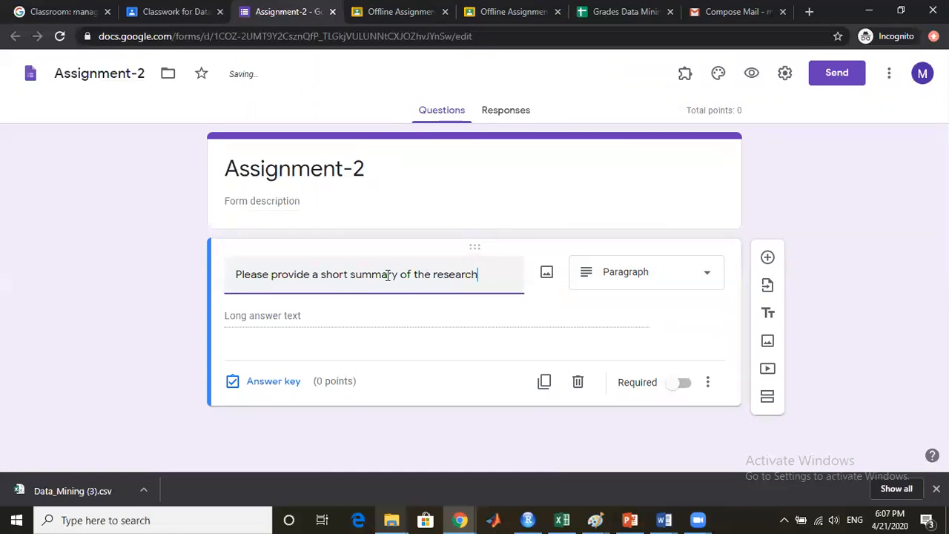
type(" paper.")
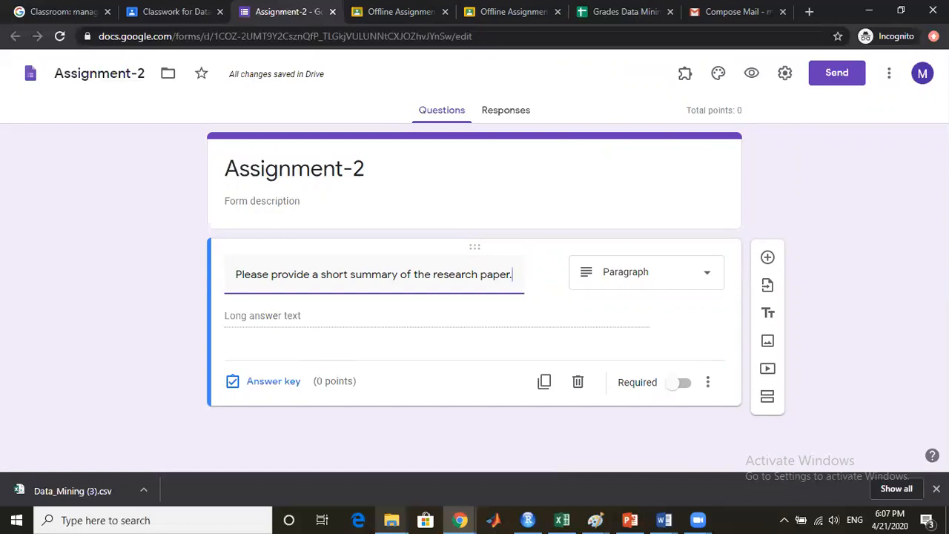
Set the short summary question to 5 points and make it required.
left_click(274, 382)
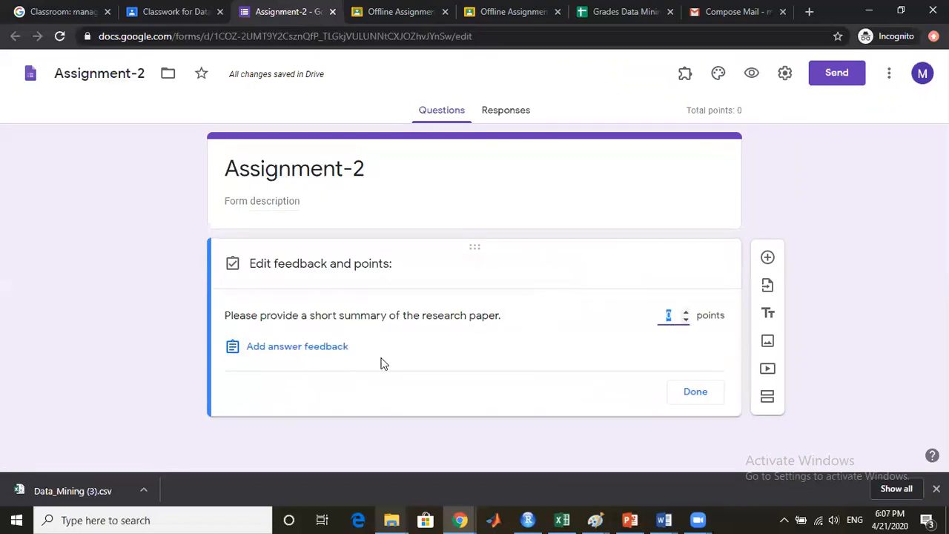
left_click(685, 312)
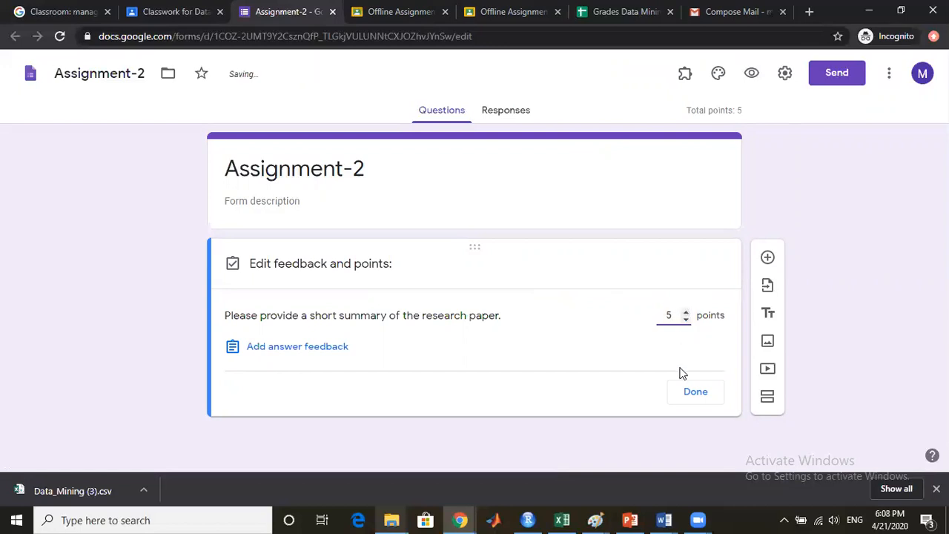
left_click(700, 396)
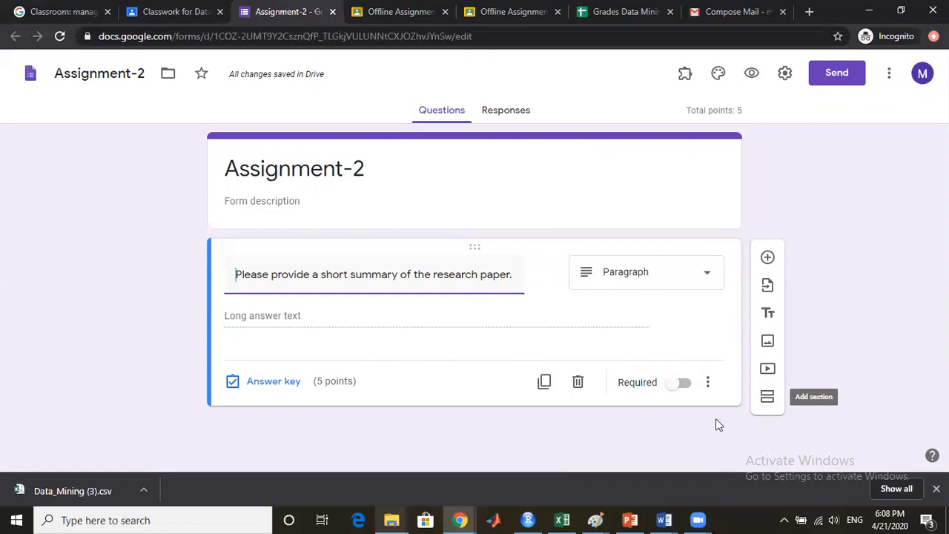
left_click(685, 386)
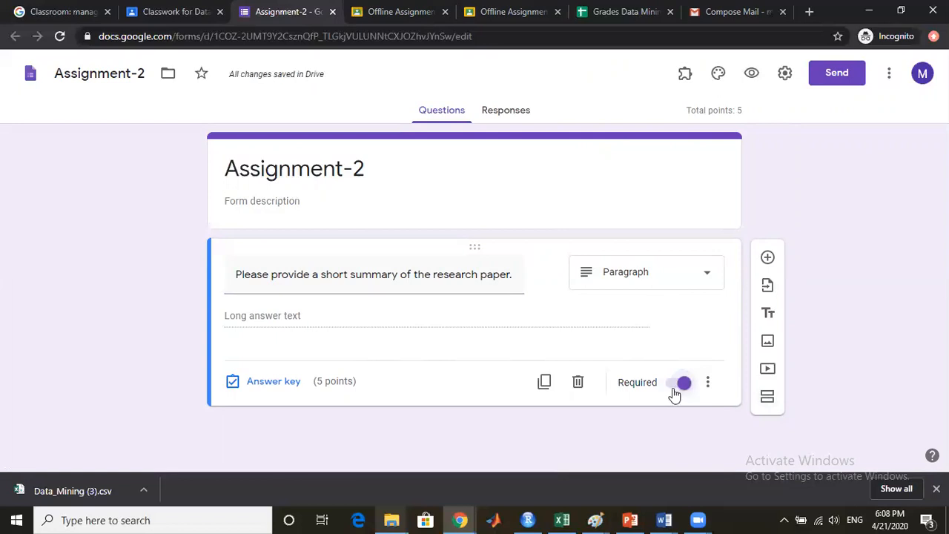
left_click(675, 385)
left_click(682, 384)
left_click(707, 383)
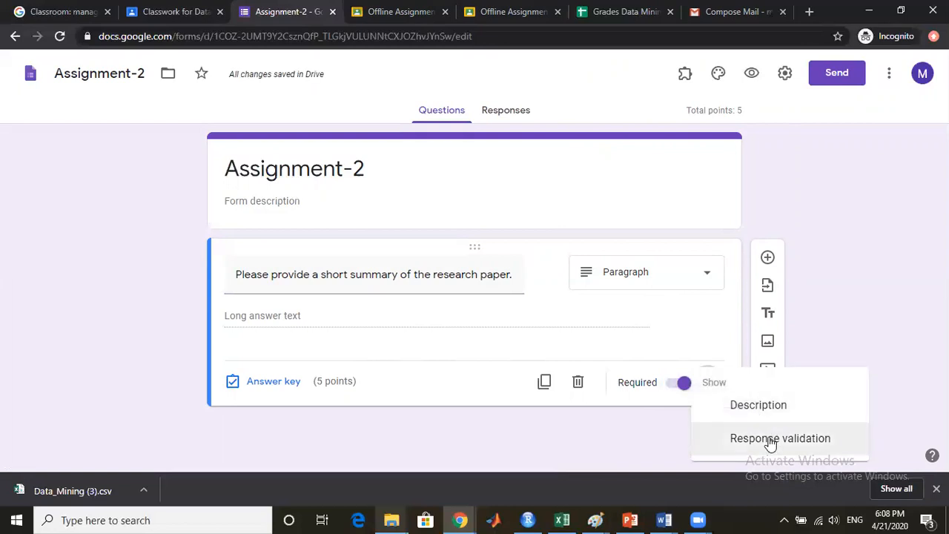
left_click(863, 284)
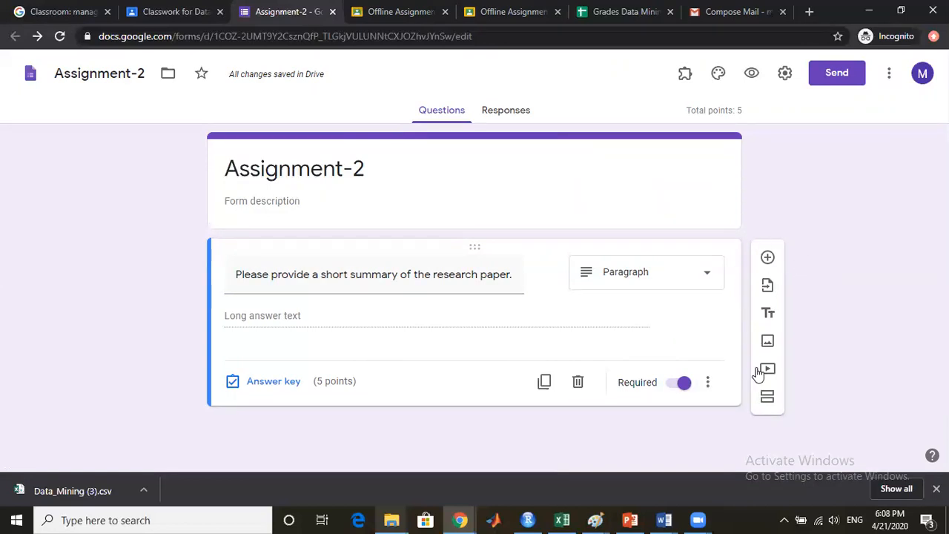
Add a second question reading "Please provide a one page critical summary highlighting the advantages and limitations of the techniques reviewed in the paper.".
left_click(768, 259)
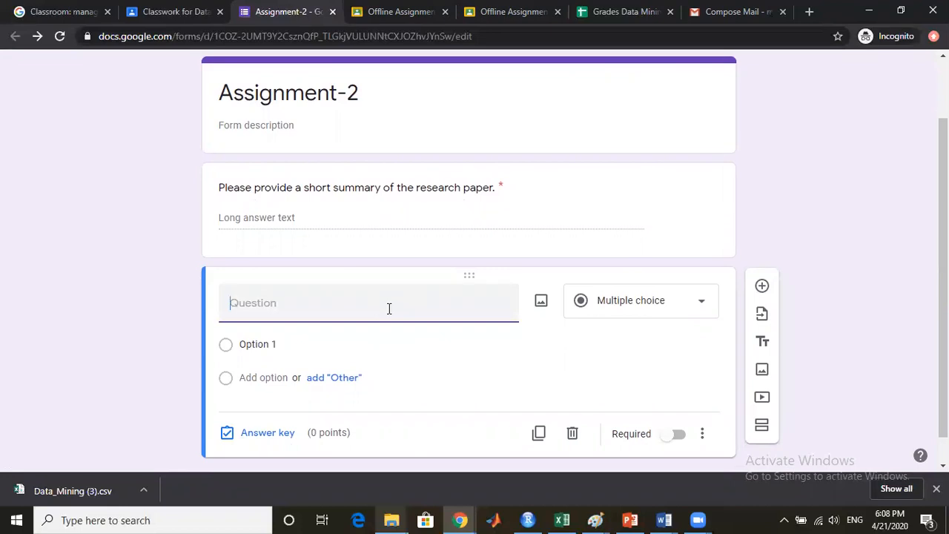
type("Please provide a one ")
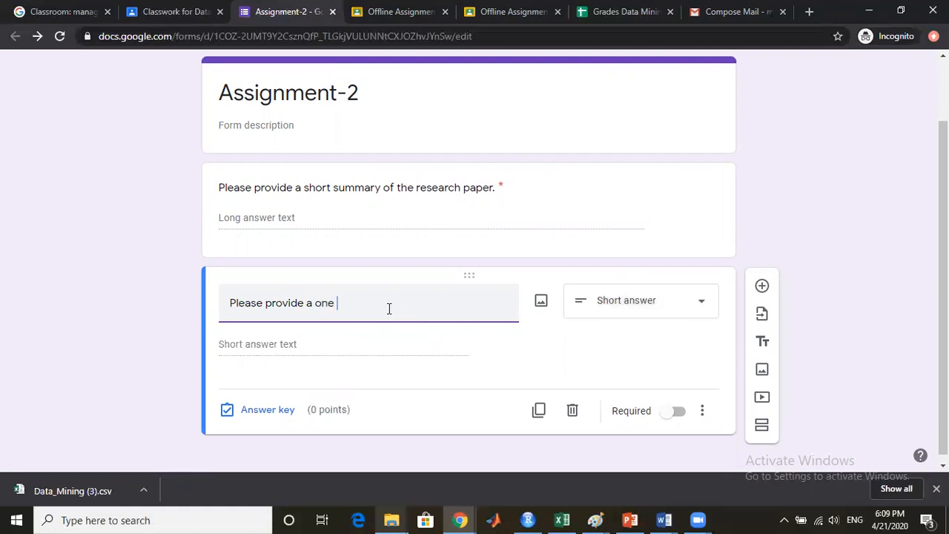
type("page critical summary")
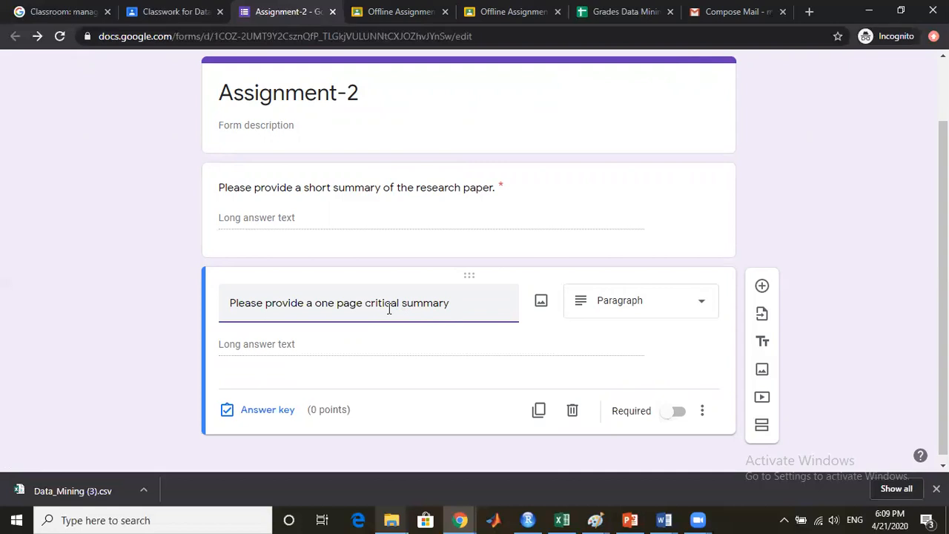
type("highlighting t")
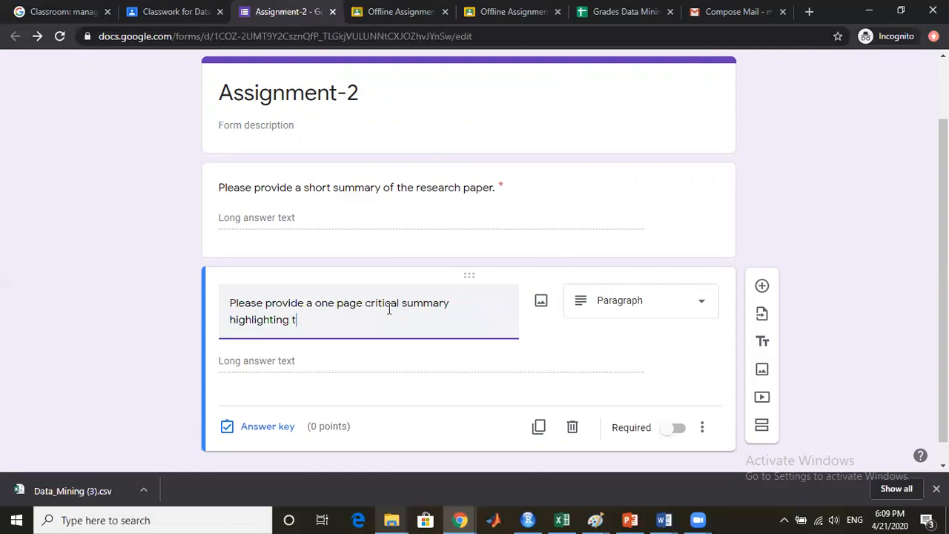
type("he di")
key("BackSpace")
key("BackSpace")
type("advantages and limi")
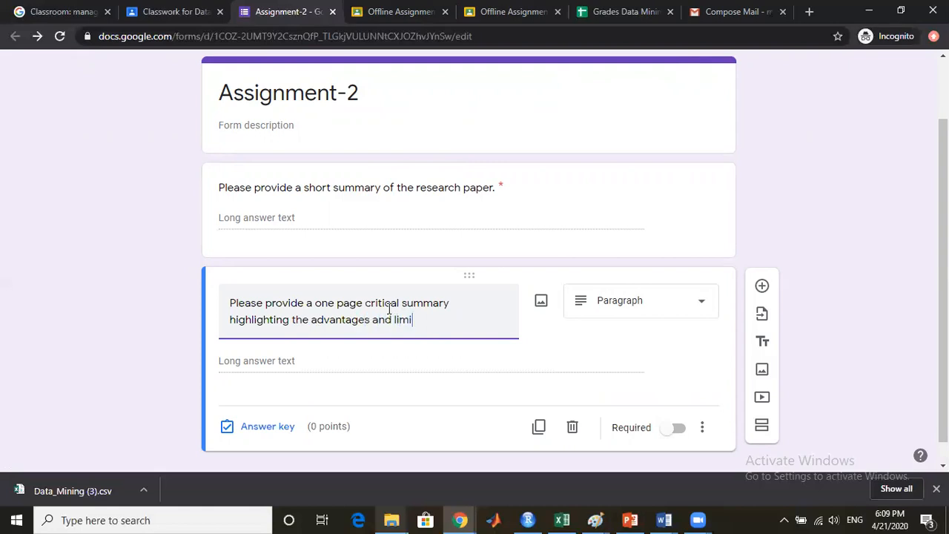
type("tations pf")
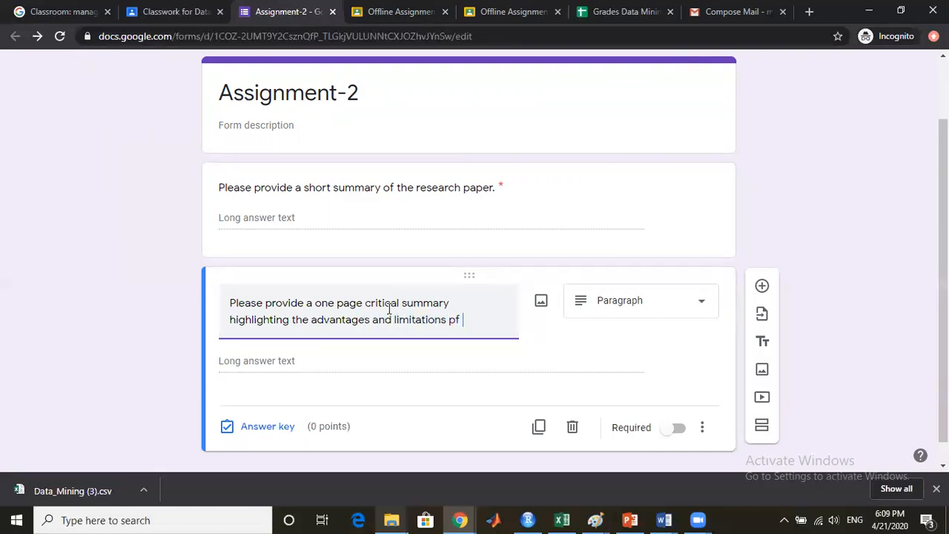
key("BackSpace")
key("BackSpace")
key("BackSpace")
type("of the techn")
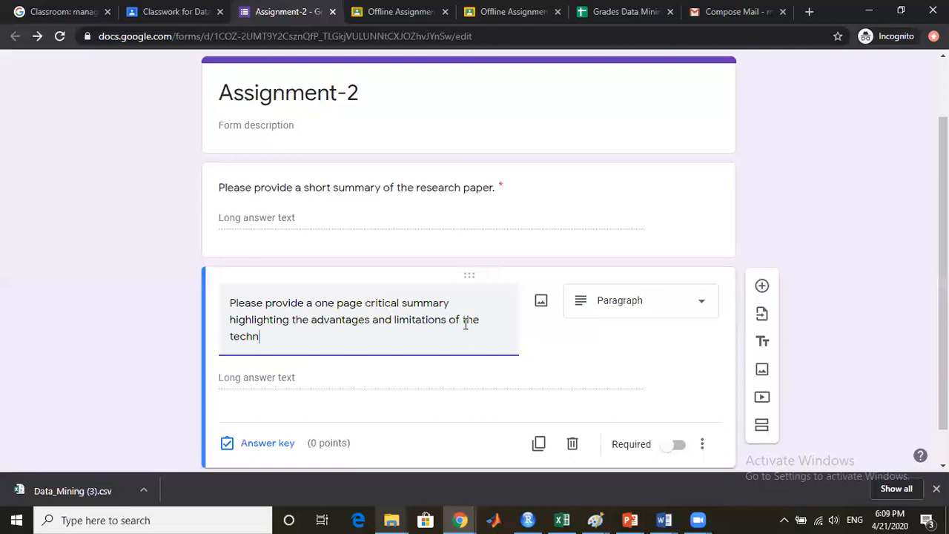
type("iques reviewed in the paper")
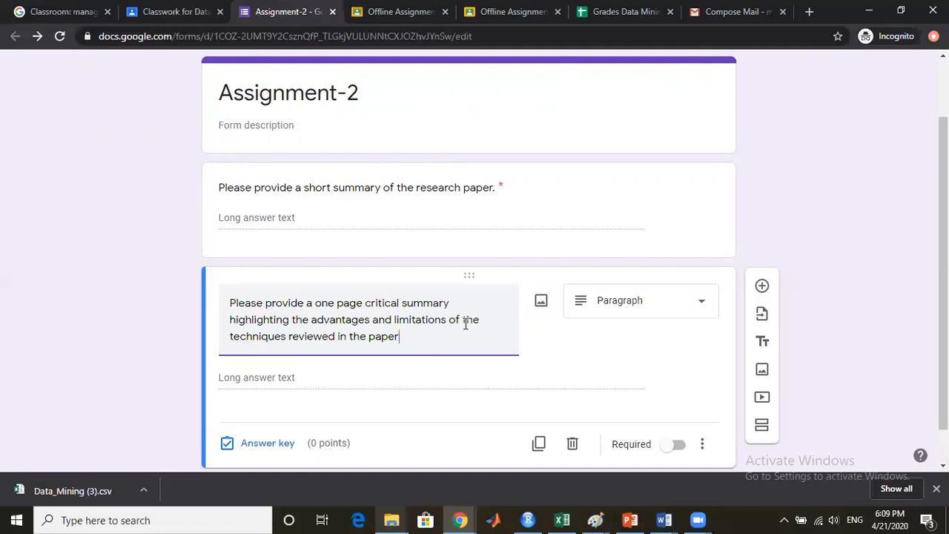
type(".")
Change the one page critical summary question to File upload and allow respondents to upload files to Drive.
left_click(697, 304)
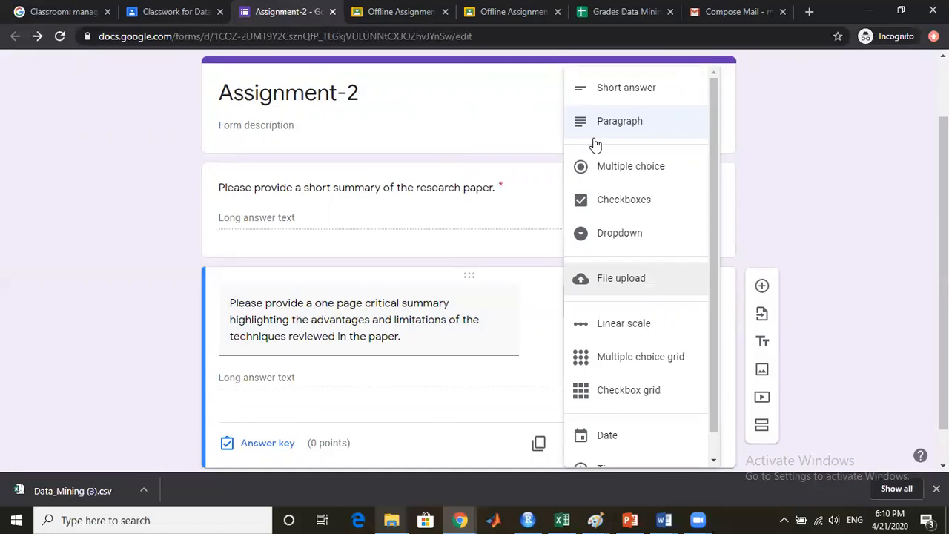
left_click(811, 245)
left_click(707, 302)
left_click(649, 286)
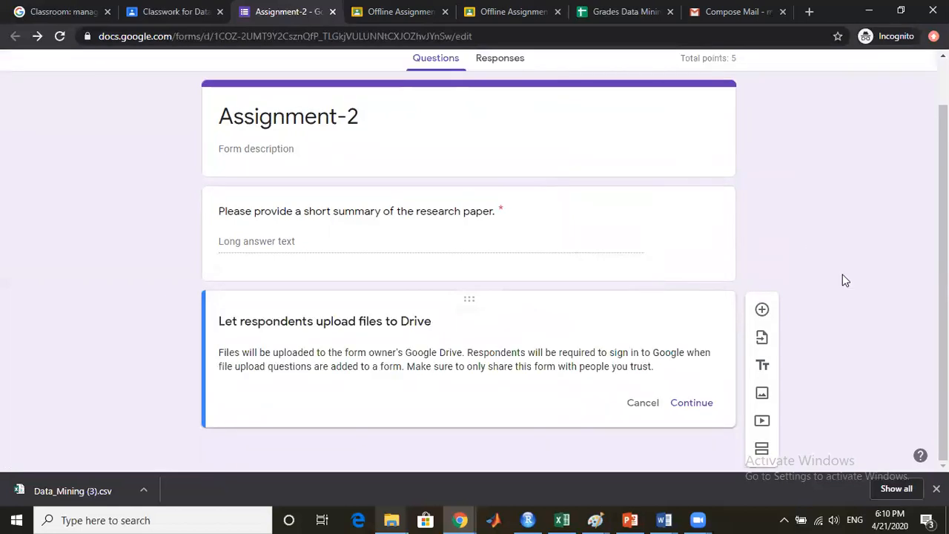
left_click(706, 401)
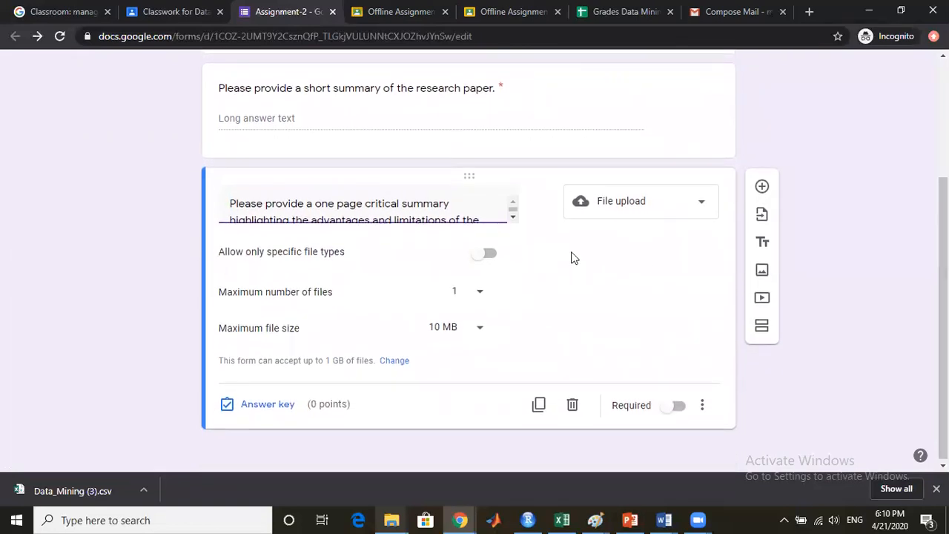
Allow only Document and PDF files for the critical summary upload, with a maximum of 1 file of 10 MB.
left_click(494, 257)
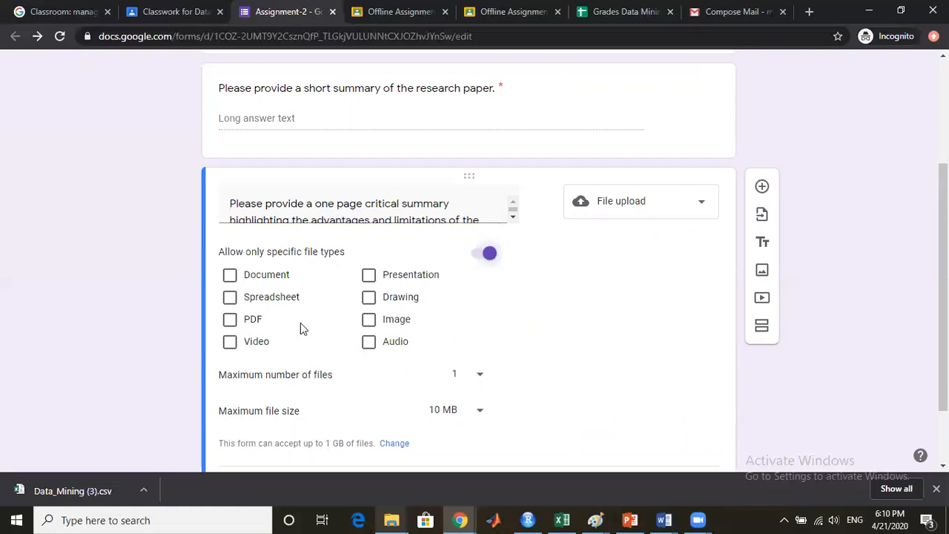
left_click(231, 276)
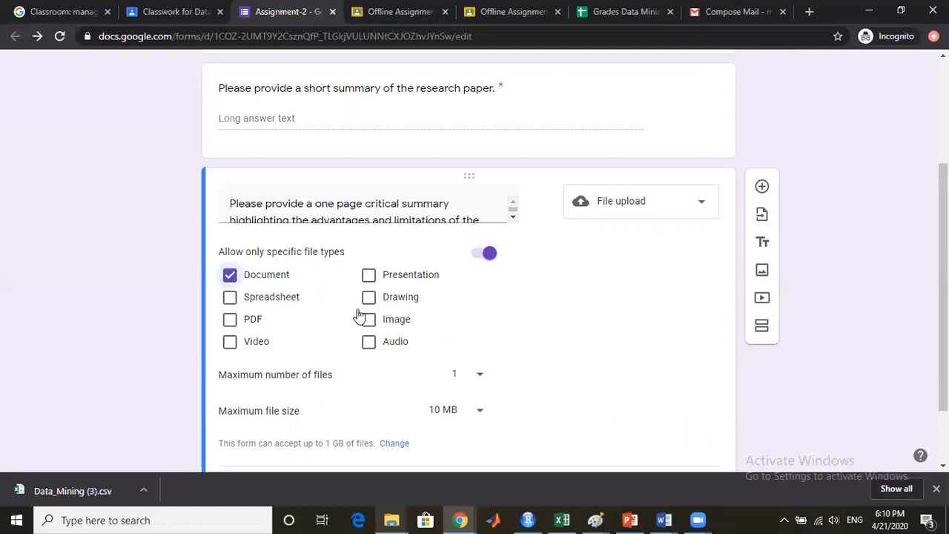
left_click(232, 322)
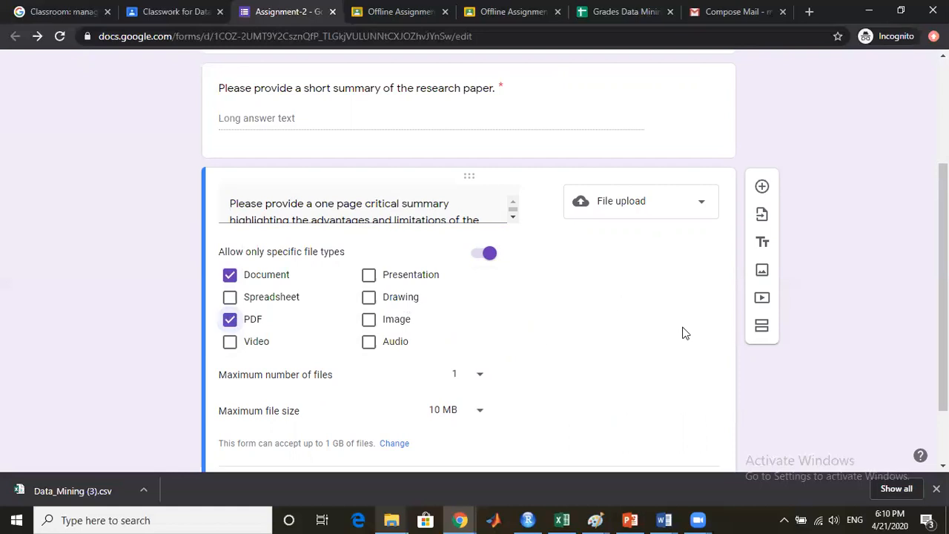
left_click(480, 378)
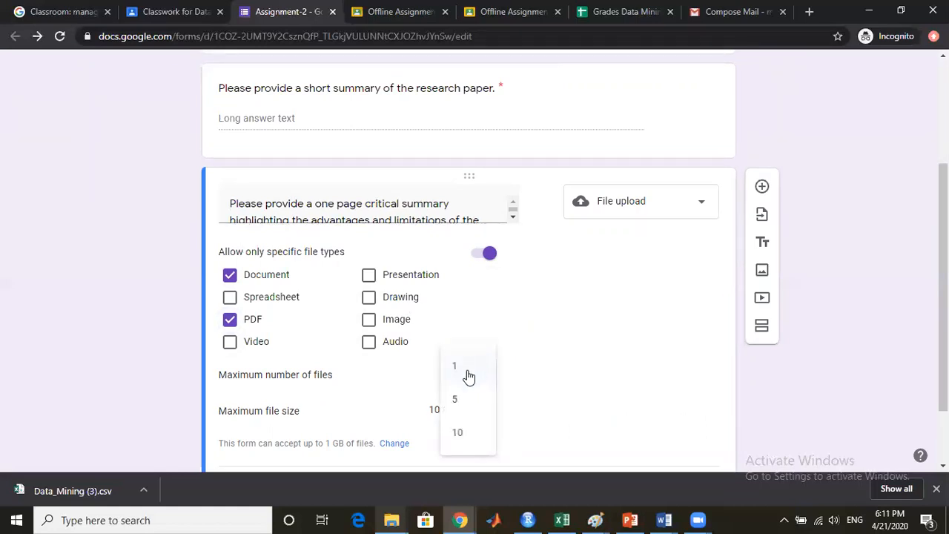
left_click(539, 408)
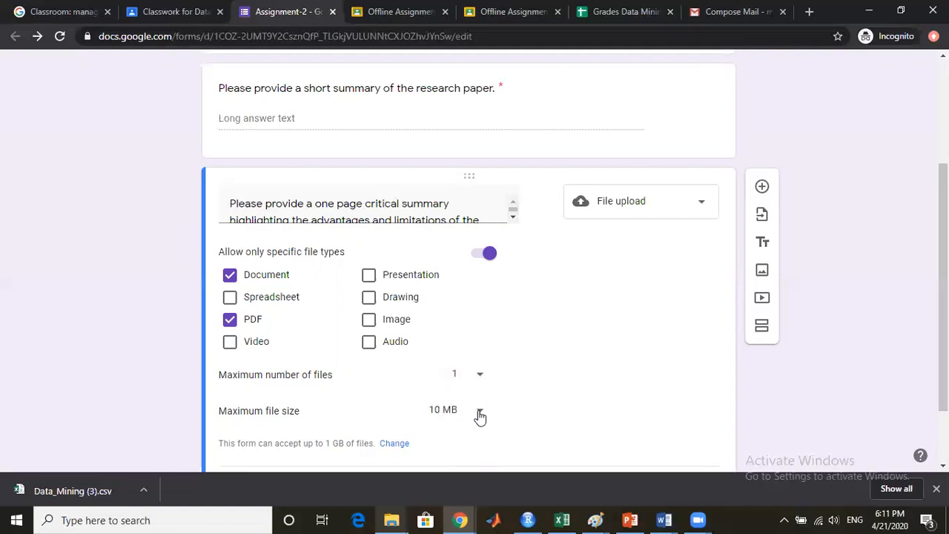
left_click(479, 412)
left_click(542, 381)
Set the critical summary file upload question to 5 points.
scroll(744, 256, "down", 2)
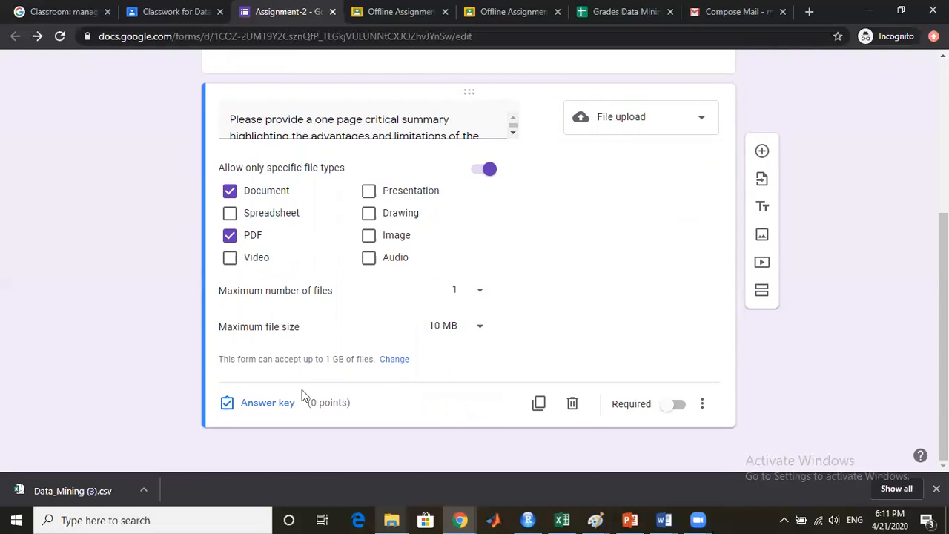
left_click(268, 404)
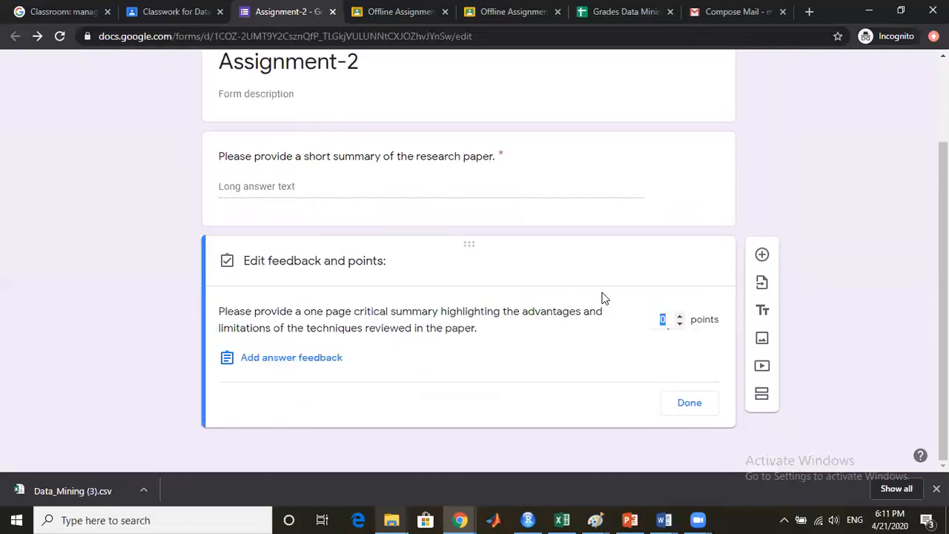
left_click(680, 317)
left_click(680, 317)
left_click(679, 317)
left_click(680, 317)
left_click(680, 317)
left_click(701, 406)
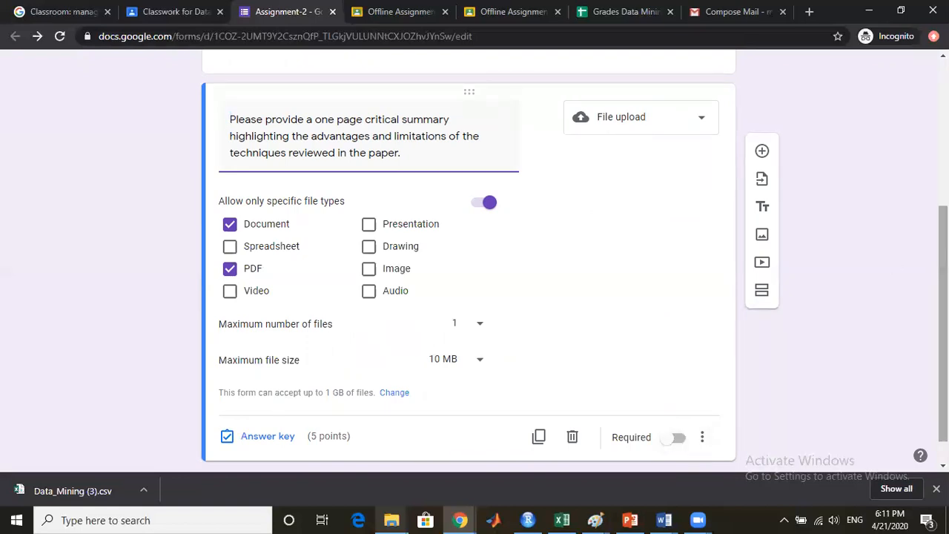
Review the form's questions, preview the form as respondents see it, and return to the form editor.
left_click_drag(942, 334, 942, 191)
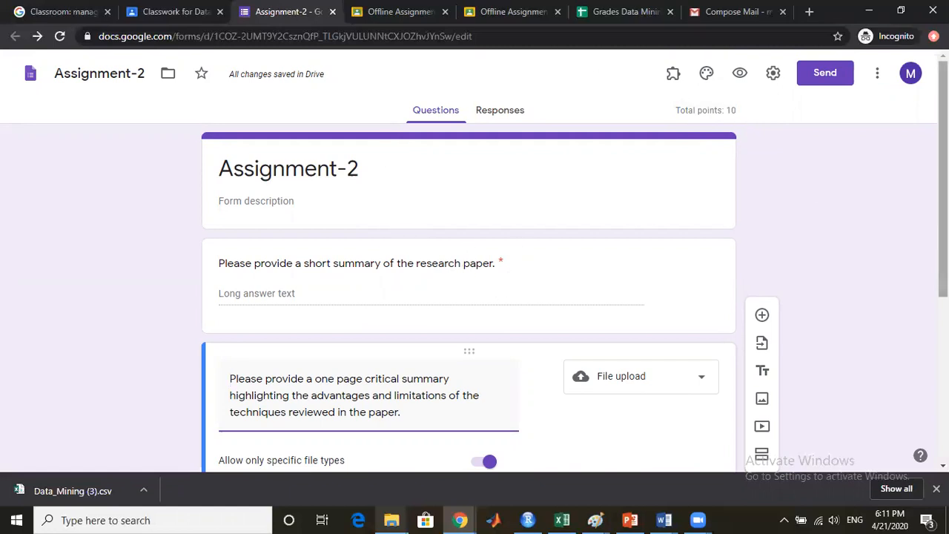
scroll(475, 259, "down", 3)
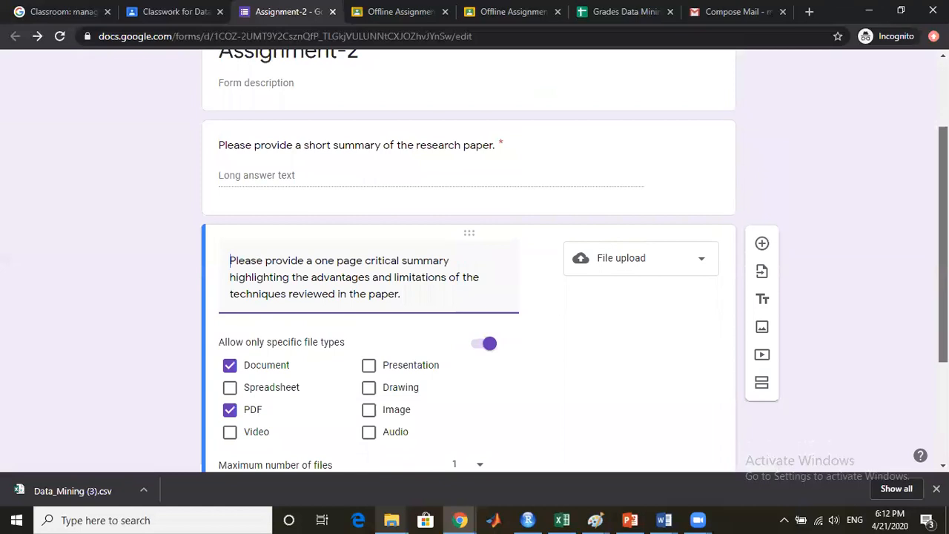
scroll(686, 436, "down", 2)
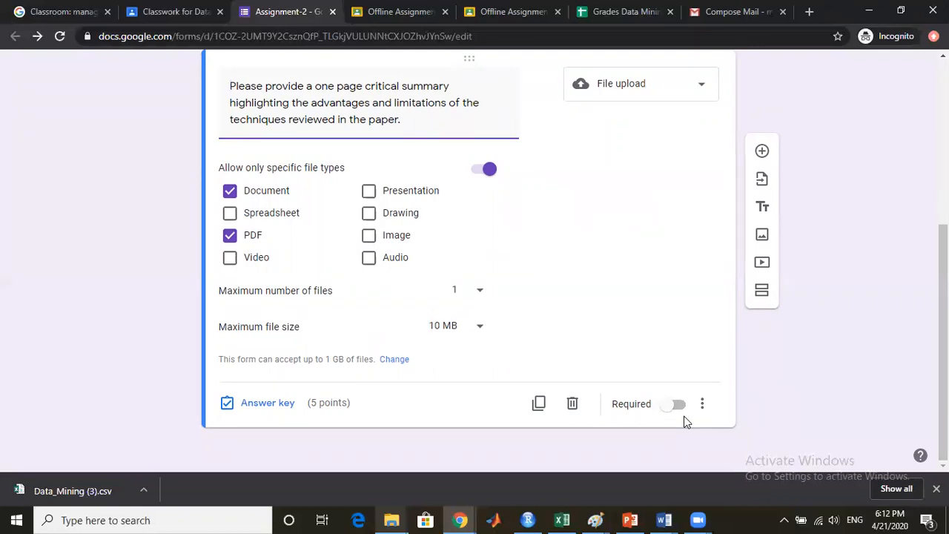
scroll(921, 238, "up", 3)
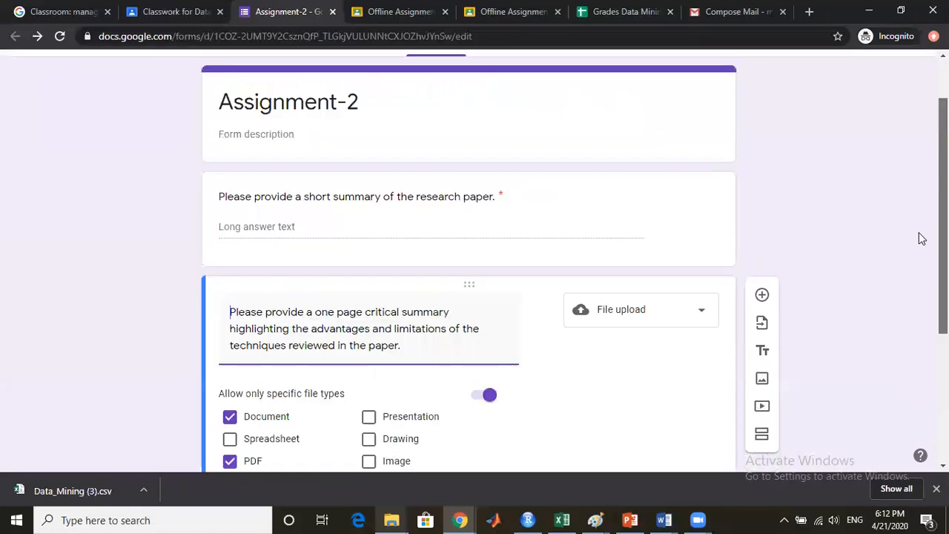
scroll(921, 238, "up", 1)
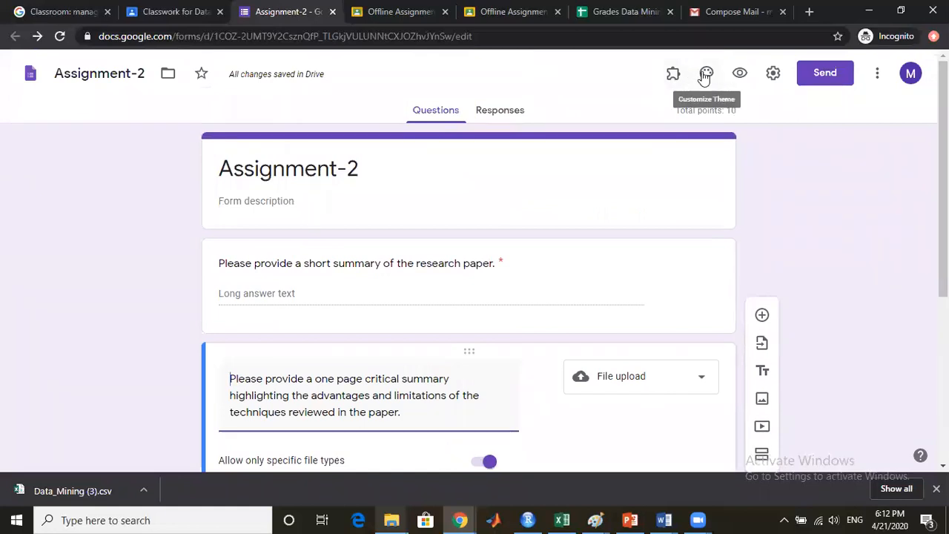
left_click(739, 74)
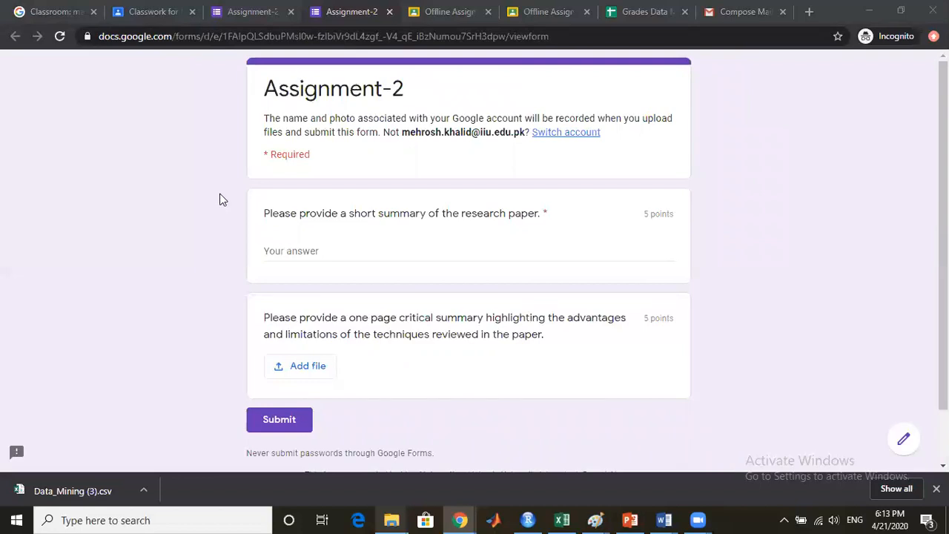
key("ctrl+shift+Tab")
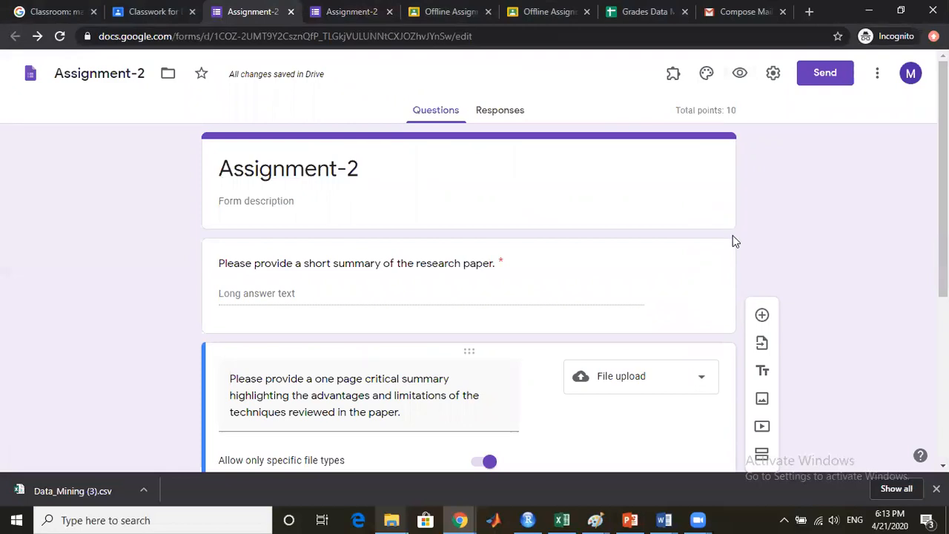
Stop the form from accepting responses and create a new response spreadsheet named "Assignment-2 (Responses)".
left_click(509, 116)
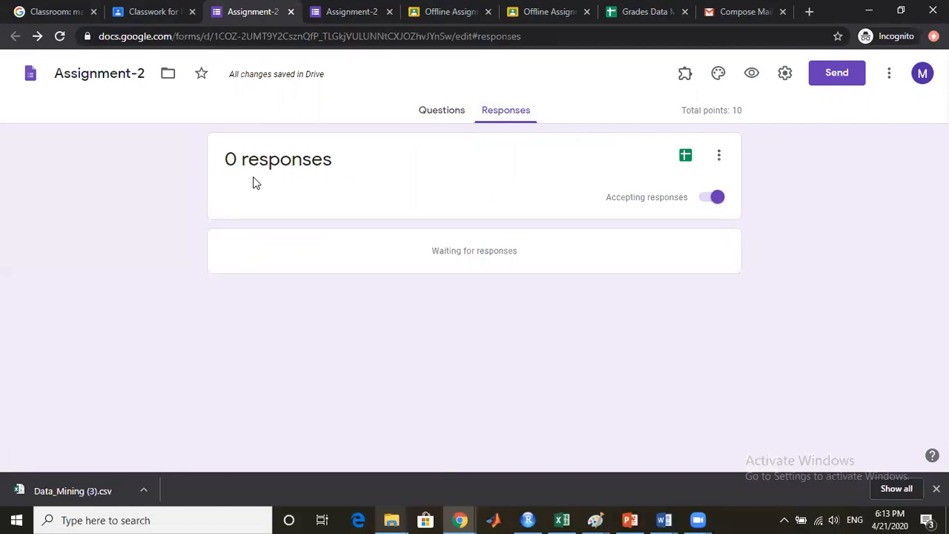
left_click(705, 198)
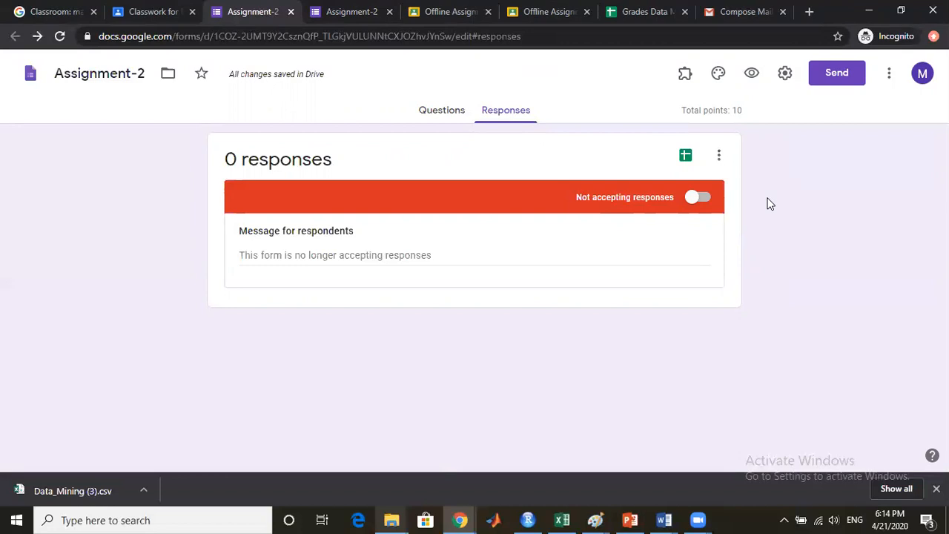
left_click(686, 156)
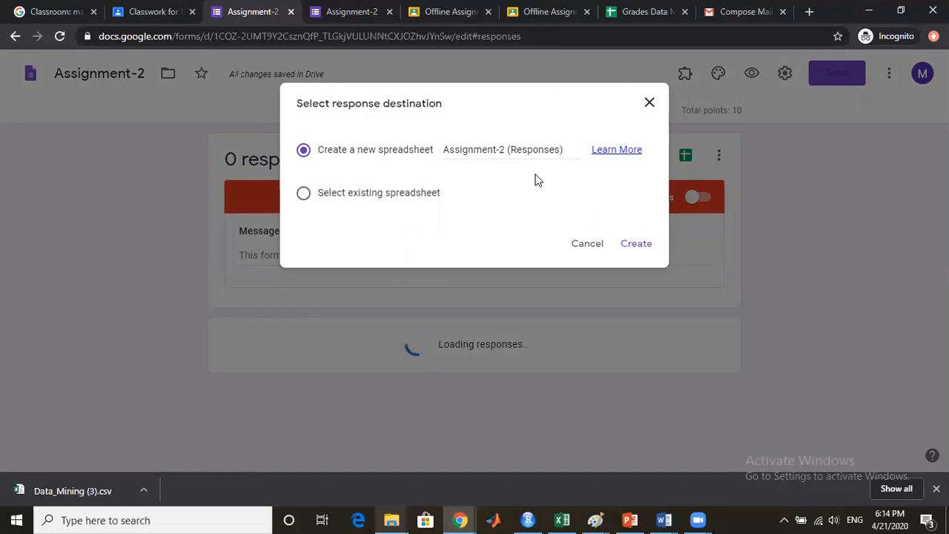
left_click(639, 246)
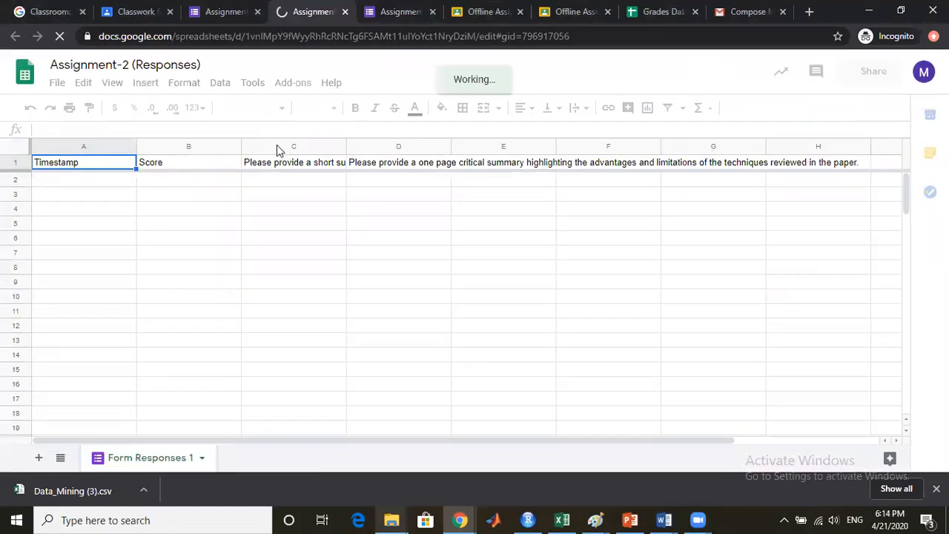
left_click(99, 146)
left_click_drag(114, 146, 265, 145)
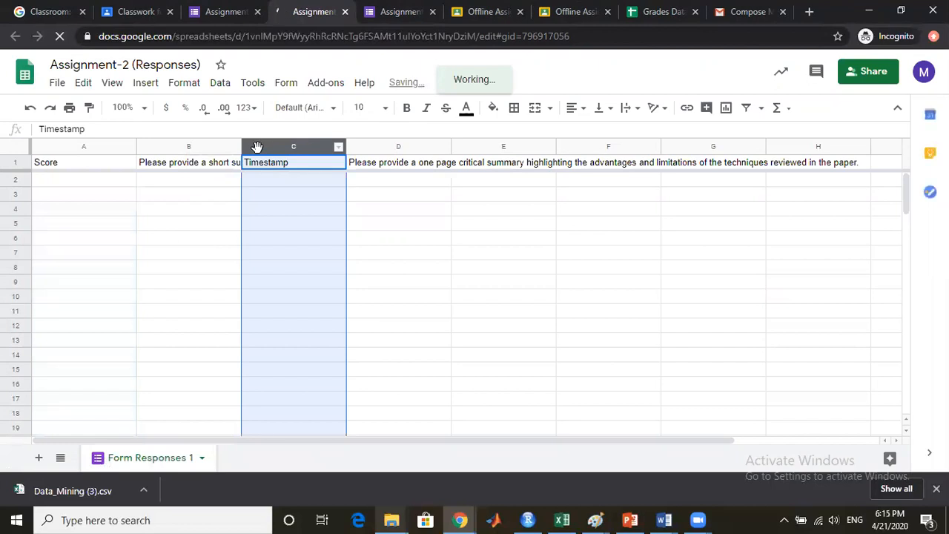
left_click(29, 108)
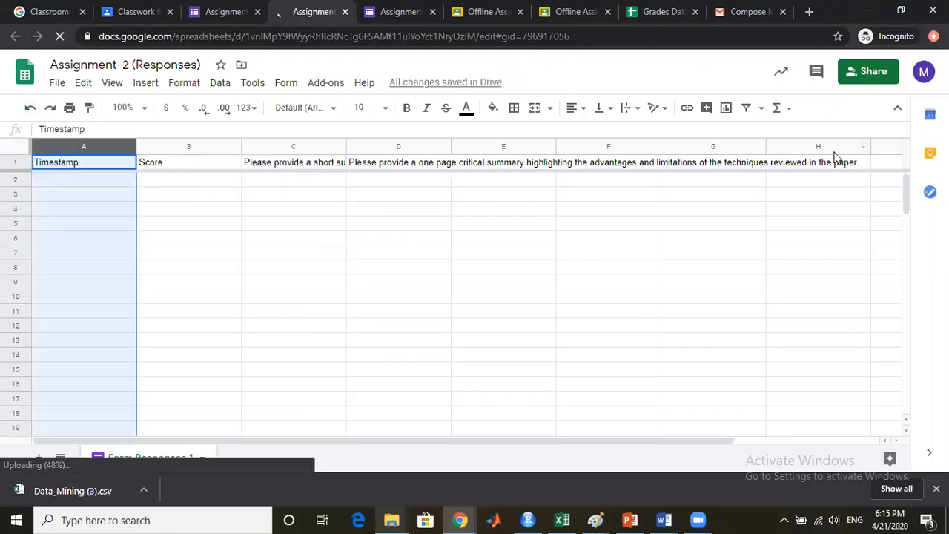
Wrap the text in columns A to D of the response spreadsheet.
left_click(194, 147, "ctrl")
left_click(322, 147, "ctrl")
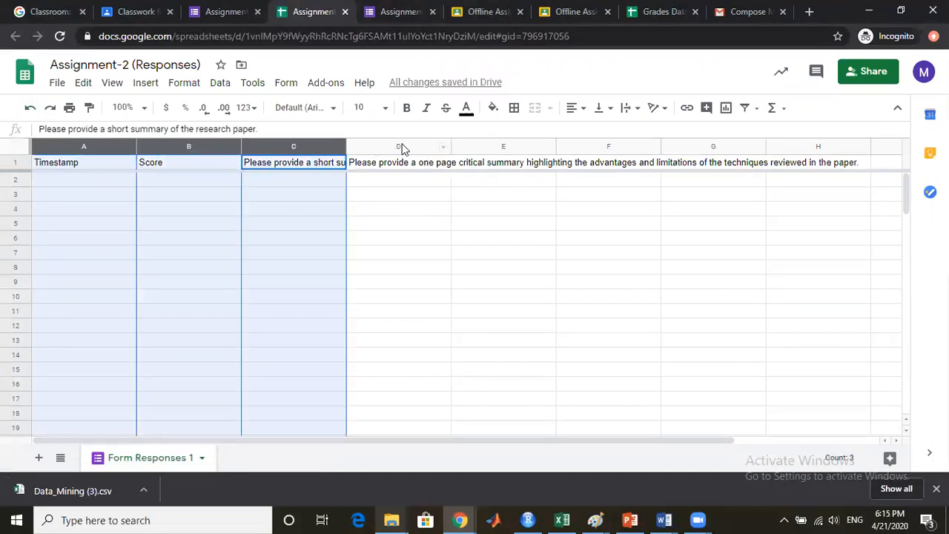
left_click(401, 145, "ctrl")
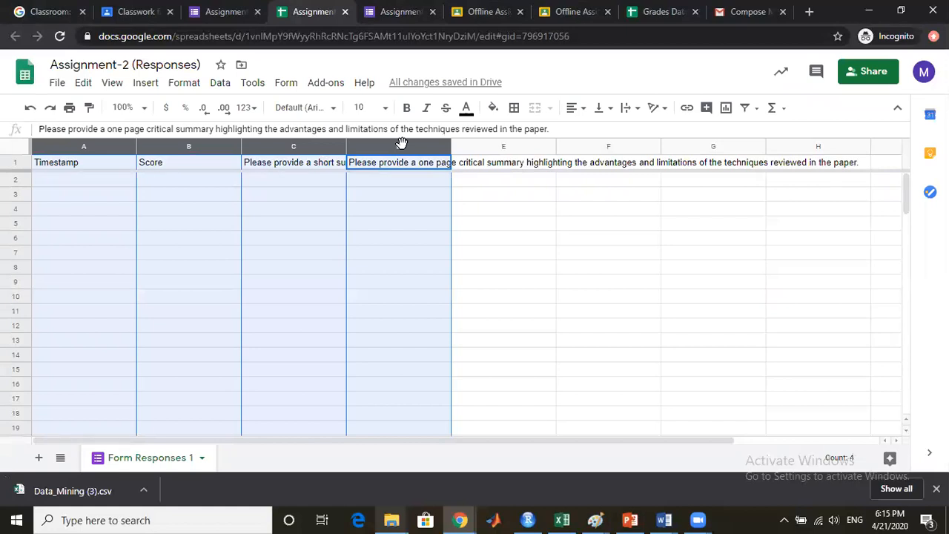
left_click(627, 110)
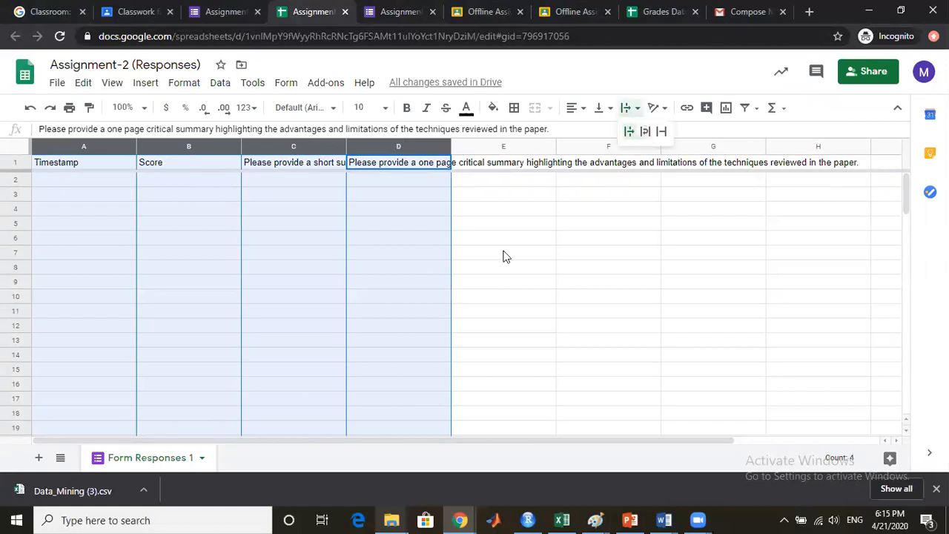
left_click(644, 132)
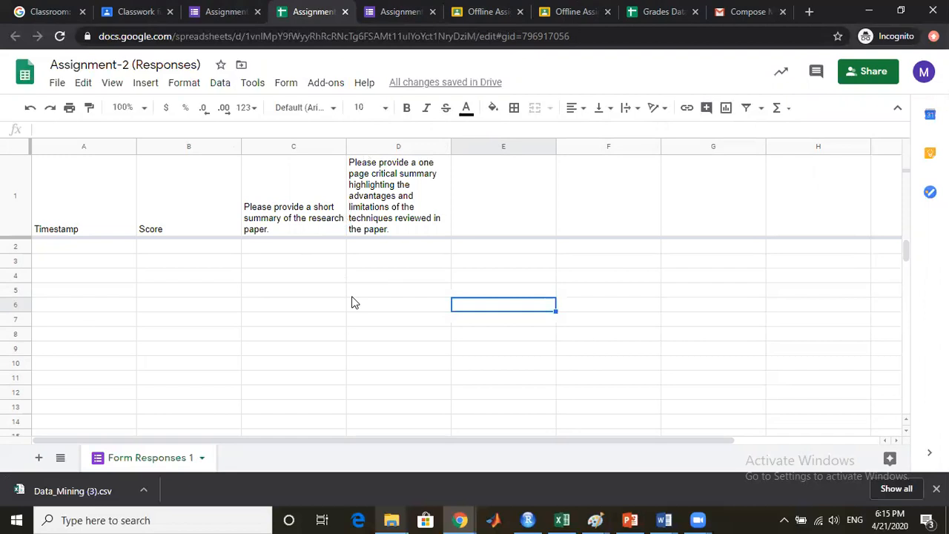
Return to the Assignment-2 form and limit each respondent to 1 response in its general settings.
left_click(200, 17)
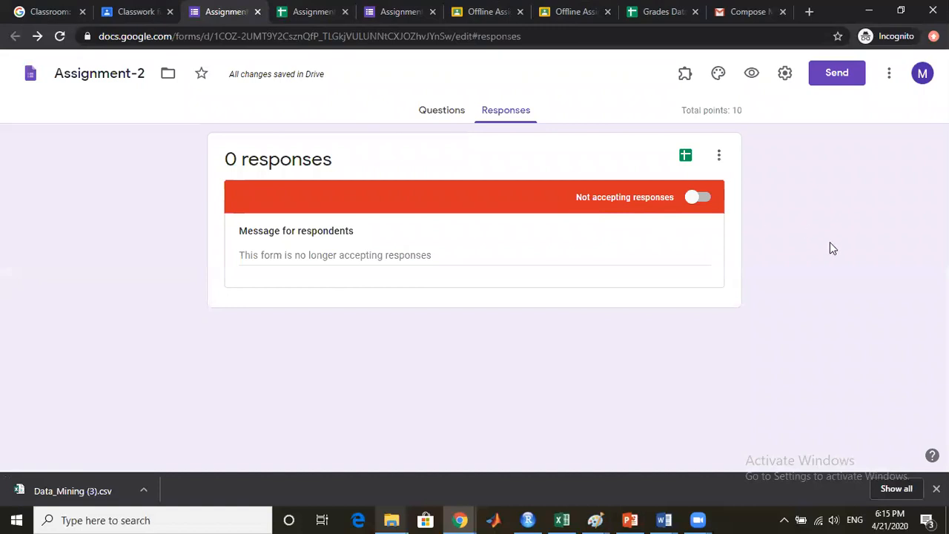
left_click(785, 80)
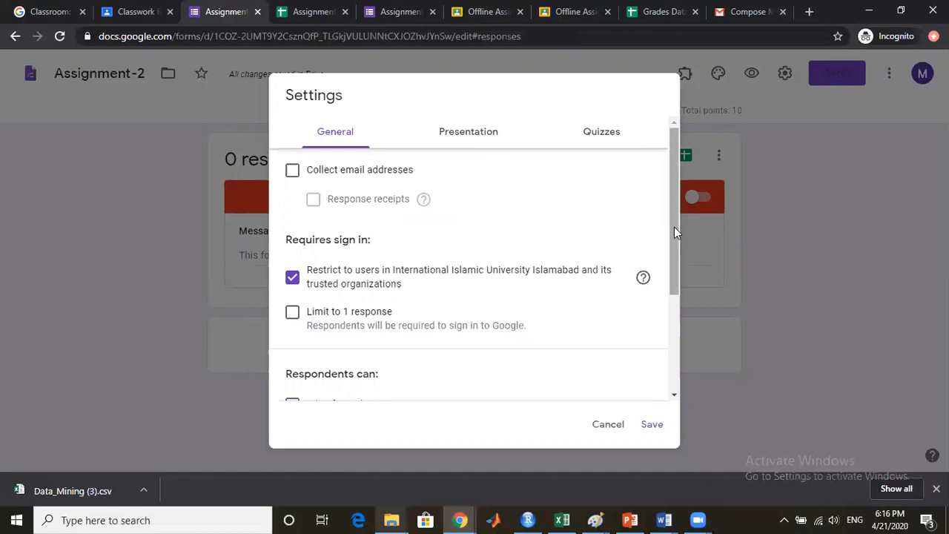
left_click_drag(674, 227, 688, 307)
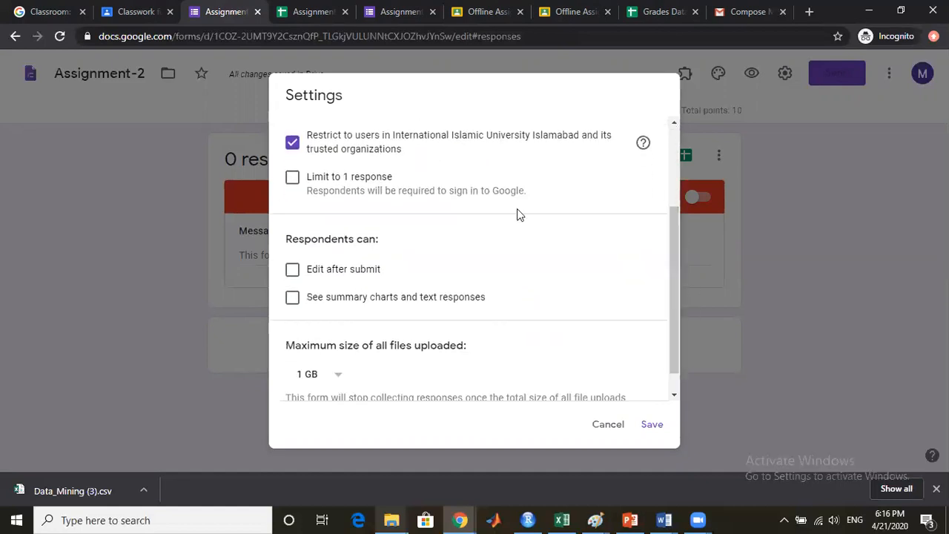
left_click(292, 142)
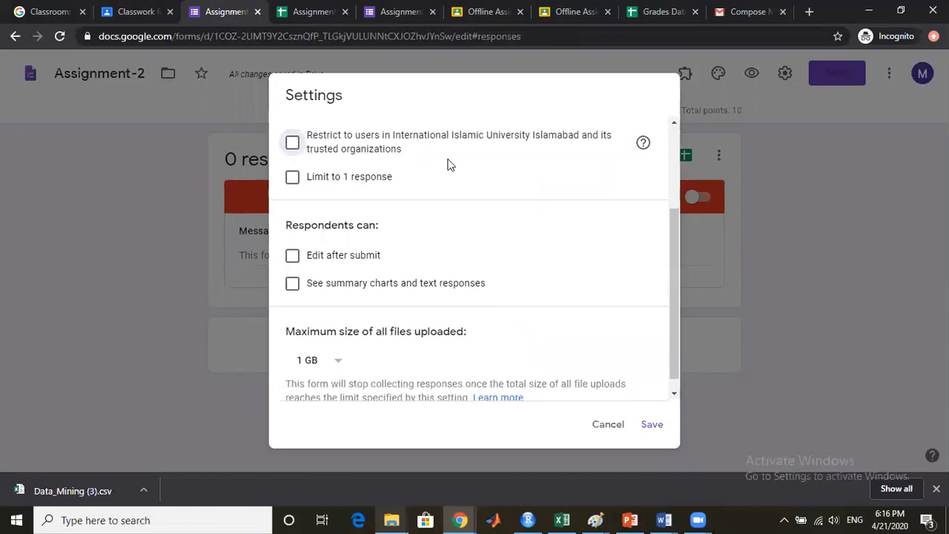
left_click(292, 142)
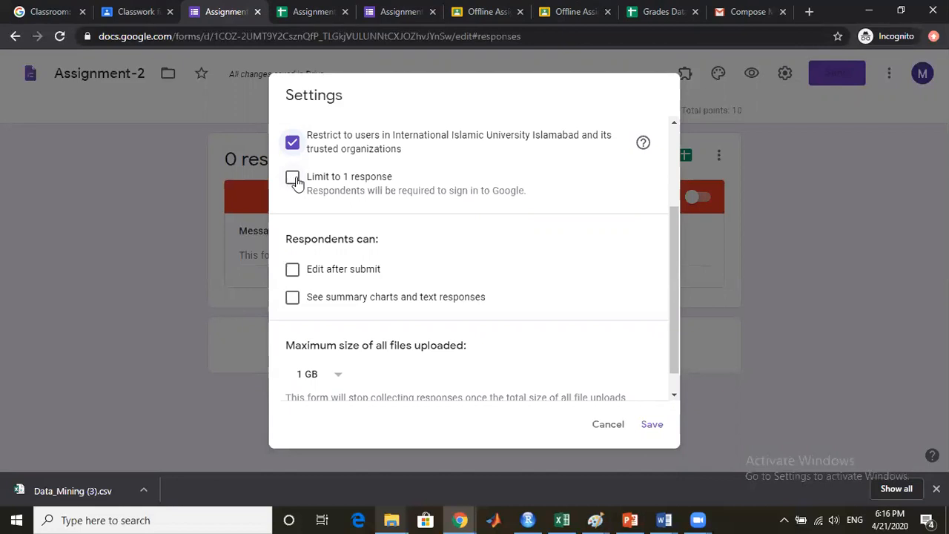
left_click(293, 179)
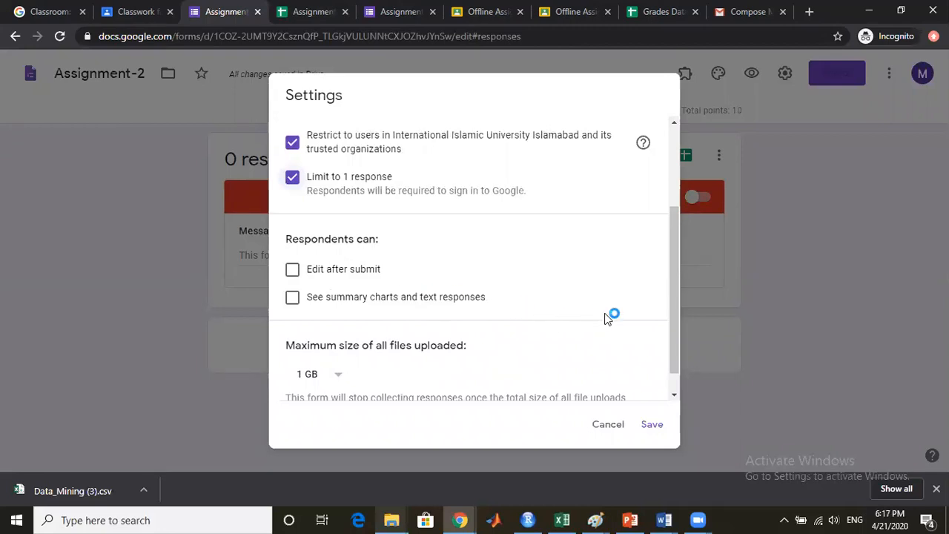
left_click_drag(673, 331, 681, 356)
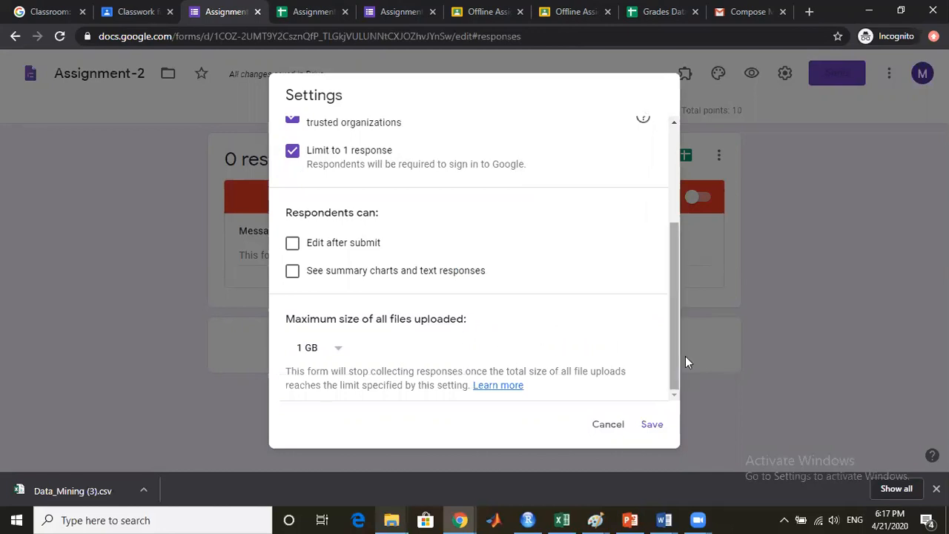
left_click_drag(672, 341, 661, 209)
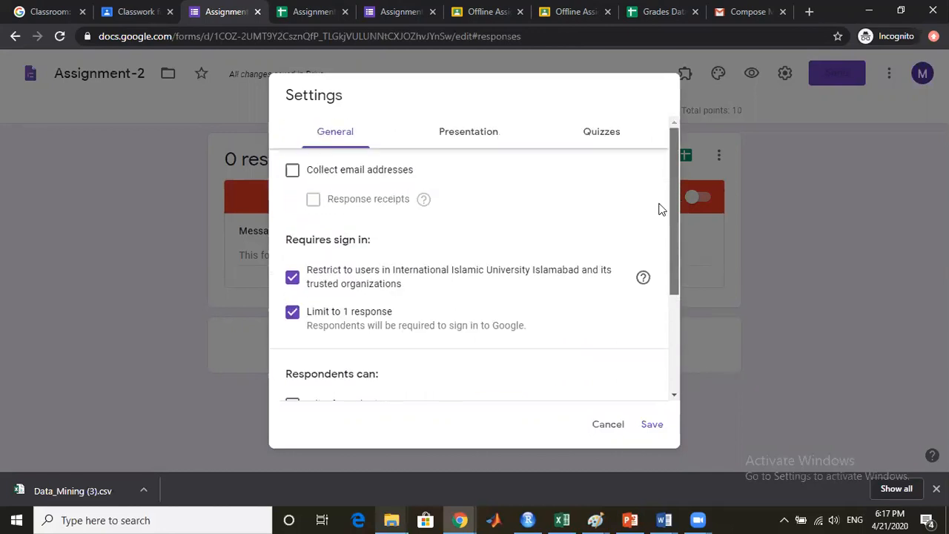
Set the quiz to release grades later after manual review, hide missed questions, correct answers and point values from respondents, and save the settings.
left_click(599, 138)
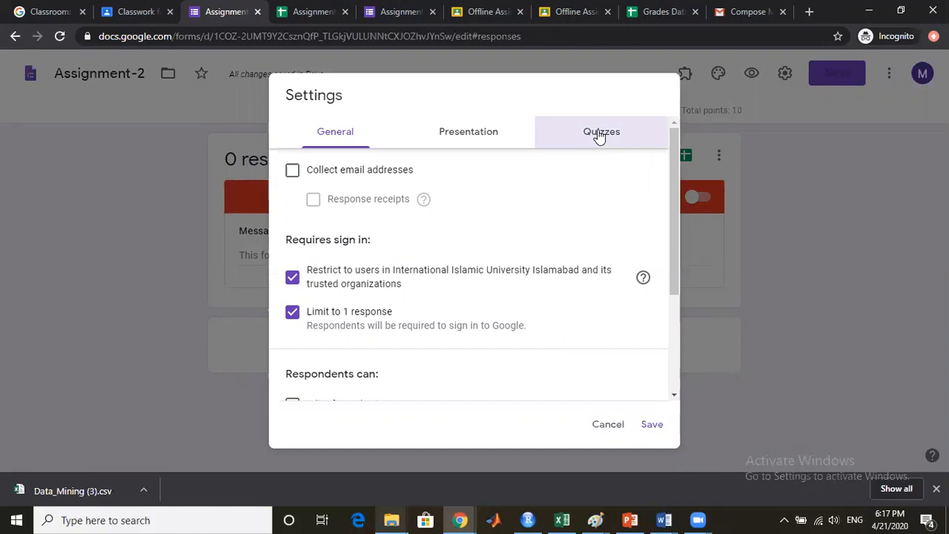
left_click_drag(672, 248, 694, 350)
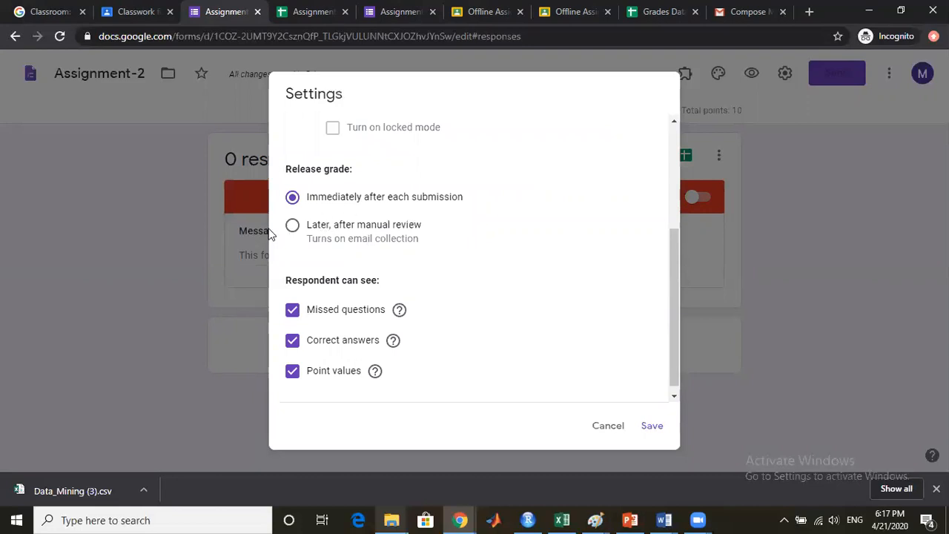
left_click(294, 227)
left_click(293, 313)
left_click(296, 344)
left_click(294, 373)
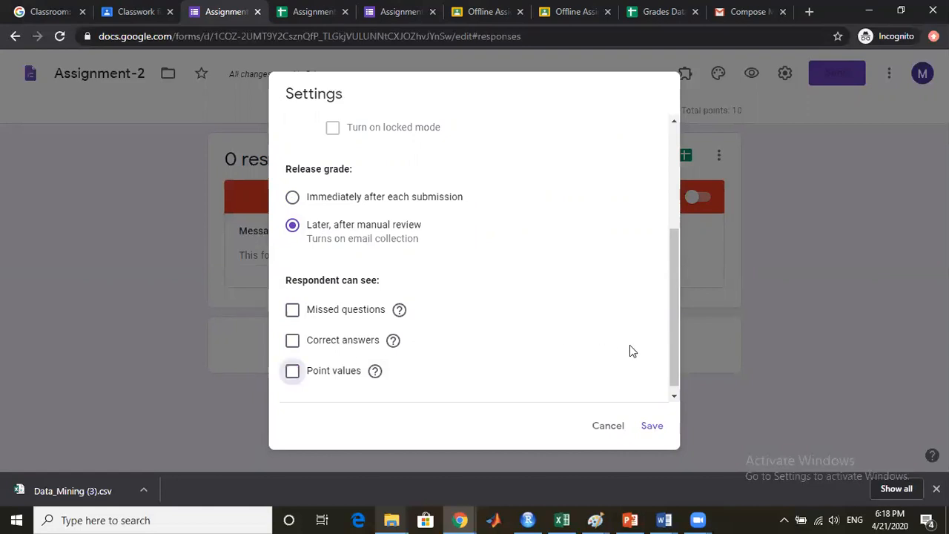
left_click(655, 428)
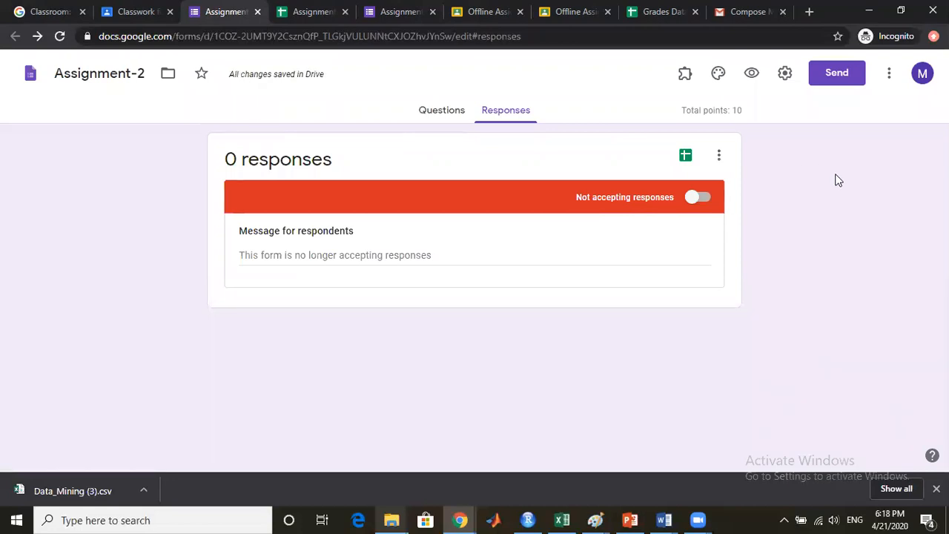
Copy the Assignment-2 form's shareable link from its sending options.
left_click(842, 74)
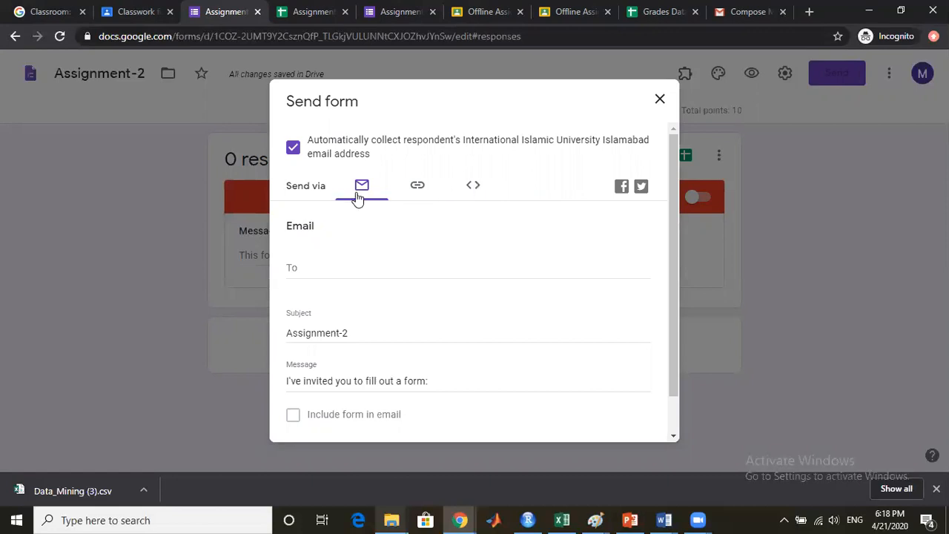
left_click(417, 188)
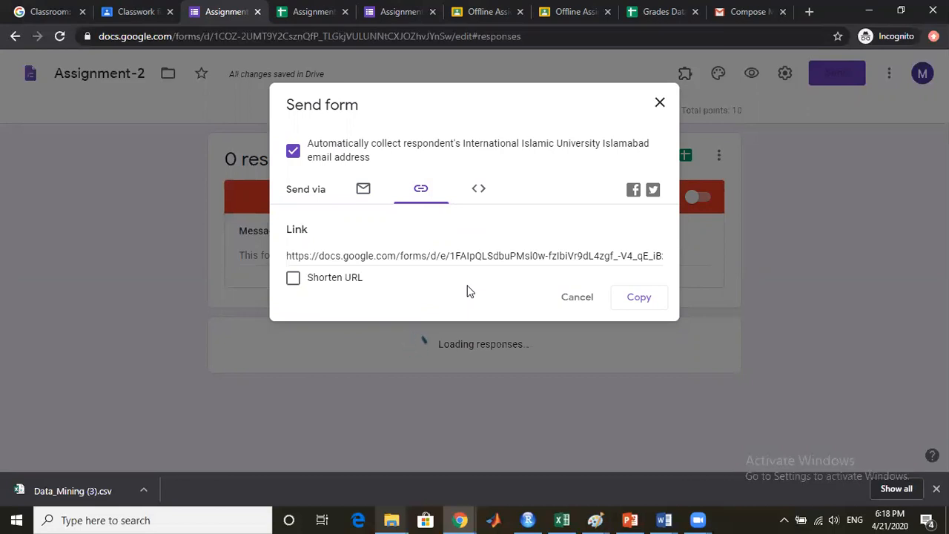
left_click(635, 300)
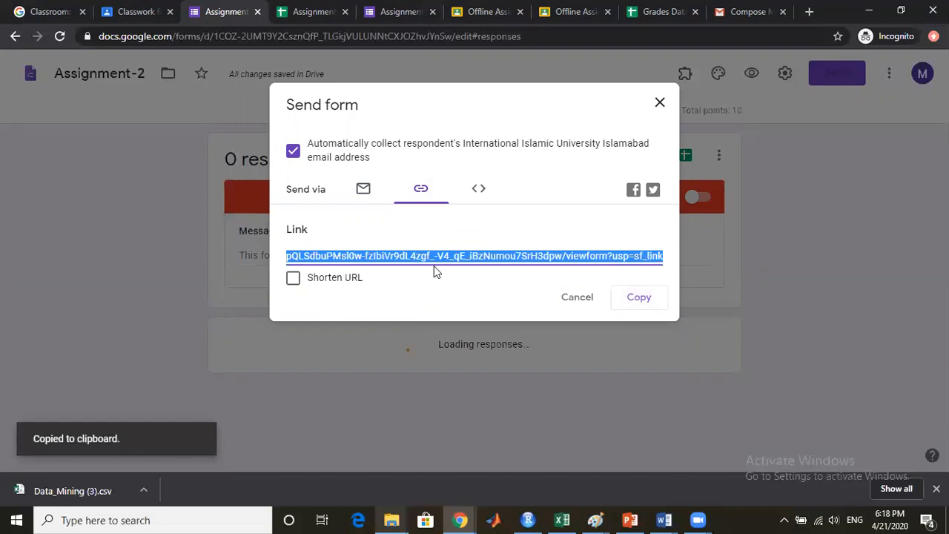
left_click(660, 104)
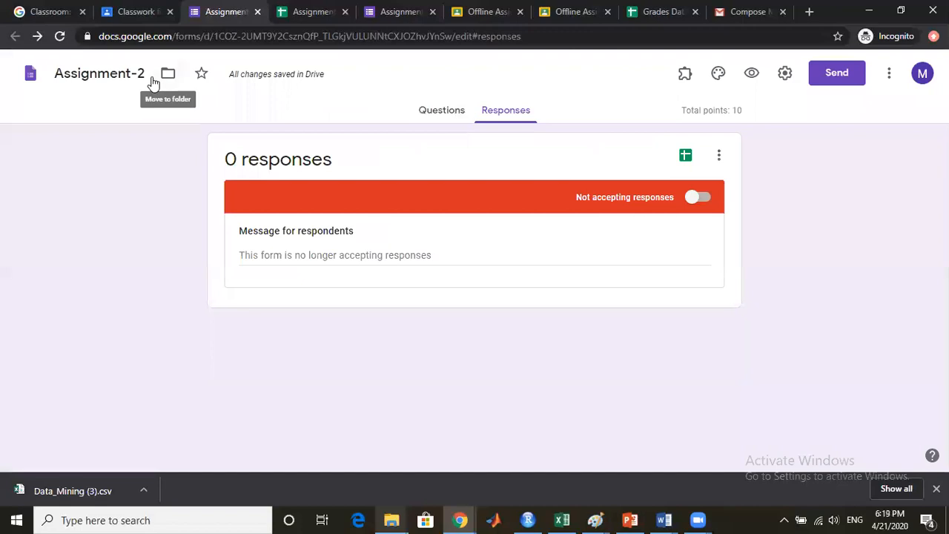
Switch to the Google Classroom assignment draft and attach the copied form link to it.
left_click(136, 12)
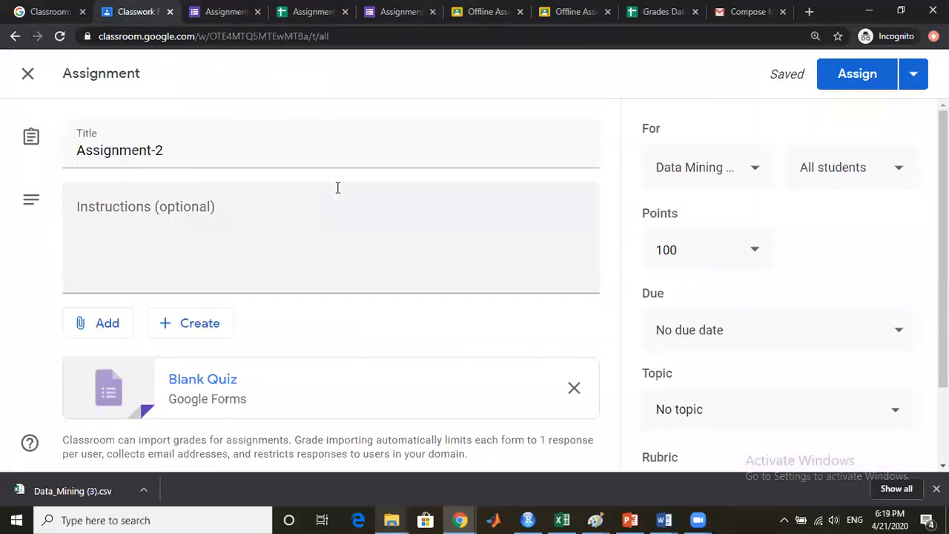
left_click(97, 325)
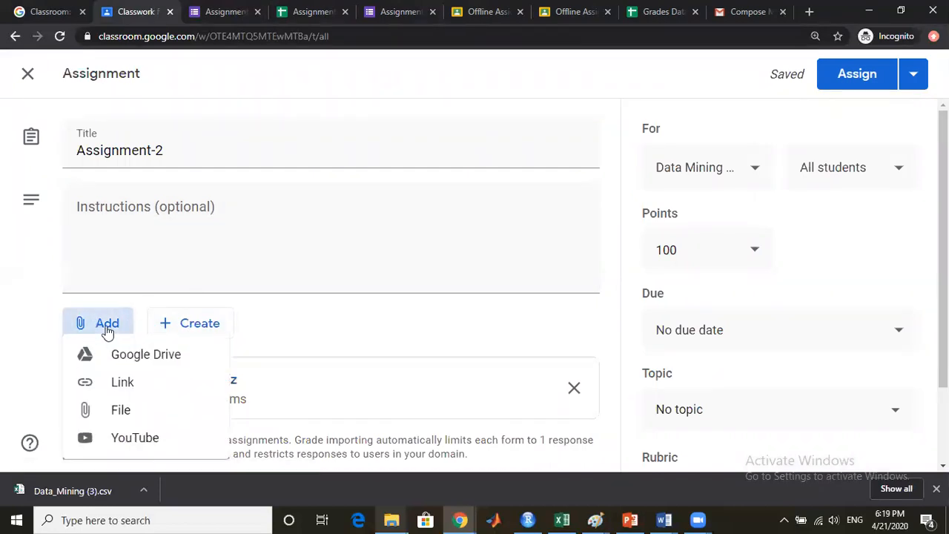
left_click(154, 386)
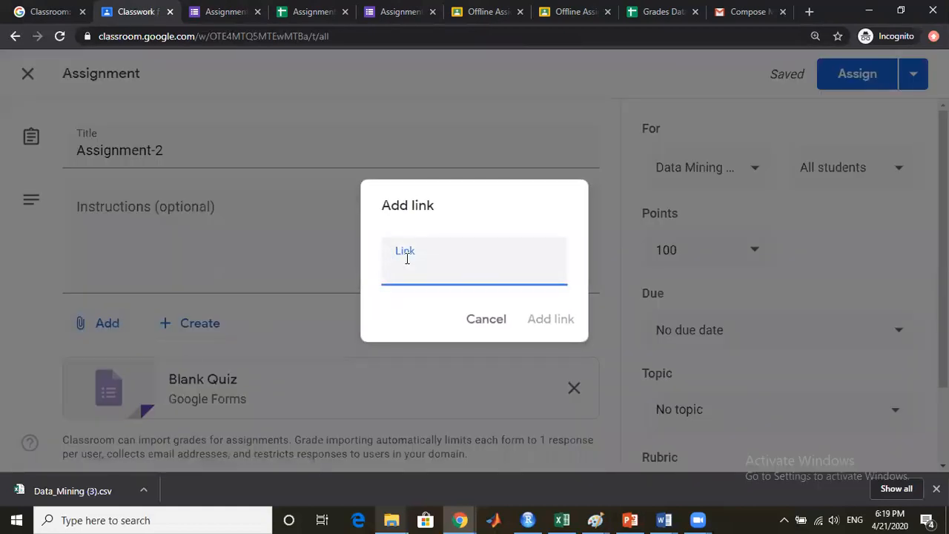
key("ctrl+v")
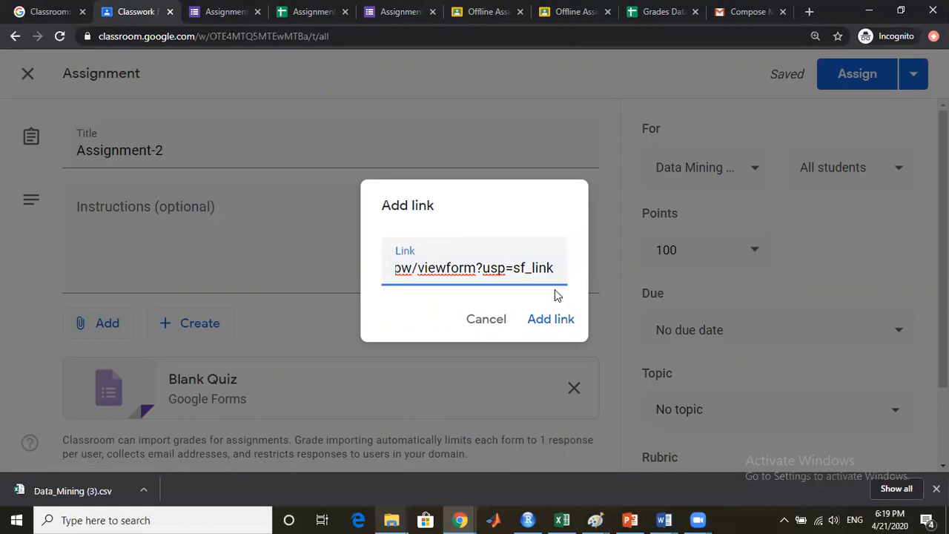
left_click(562, 322)
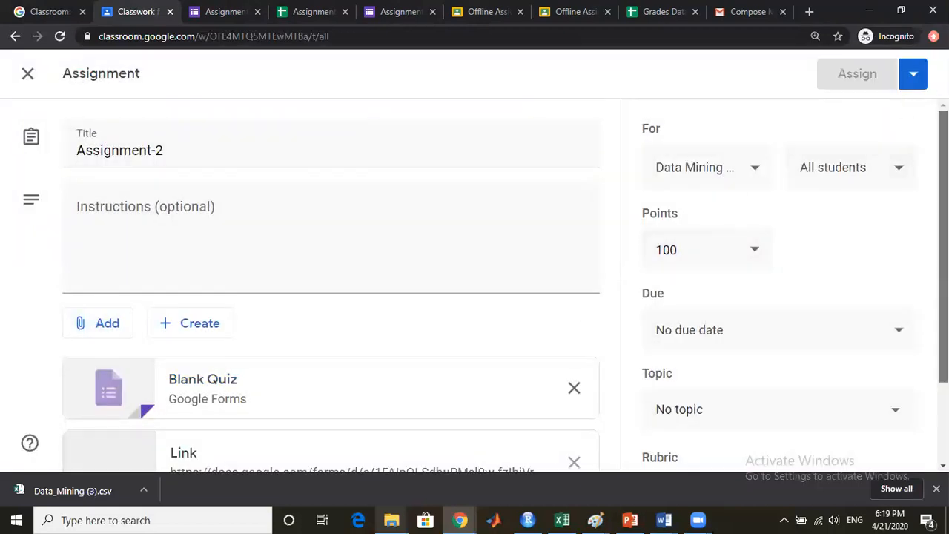
Enter the assignment instructions "Click on the given link and submit your assignment".
left_click_drag(943, 245, 943, 268)
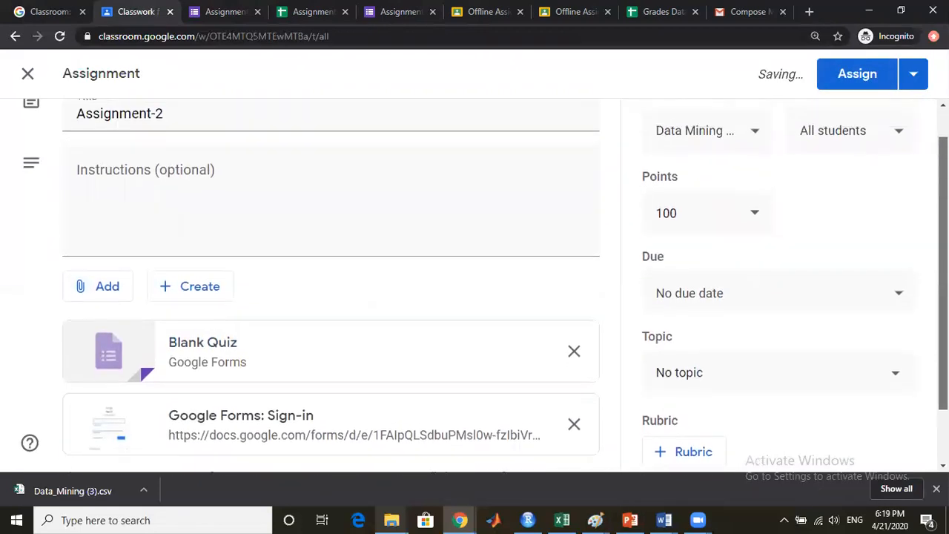
left_click(226, 225)
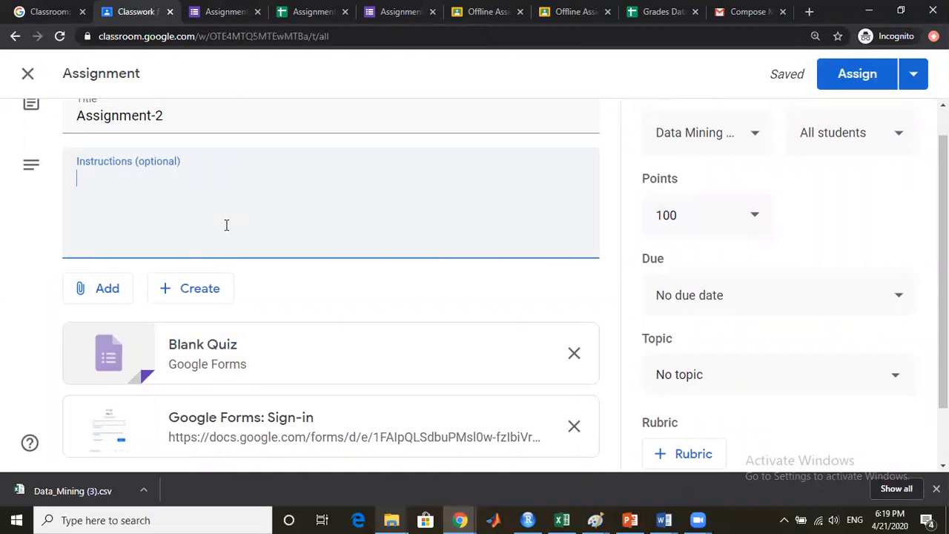
type("Click on the")
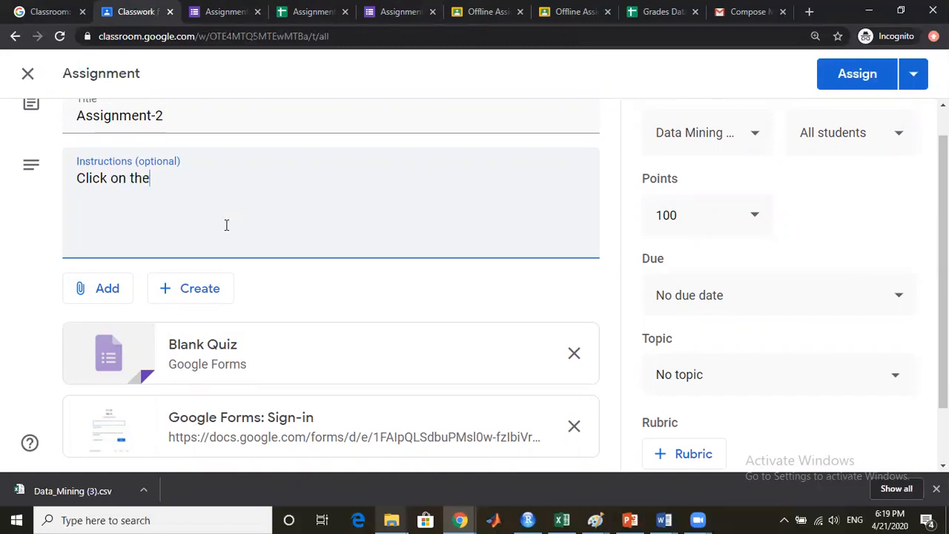
type(" given link and ")
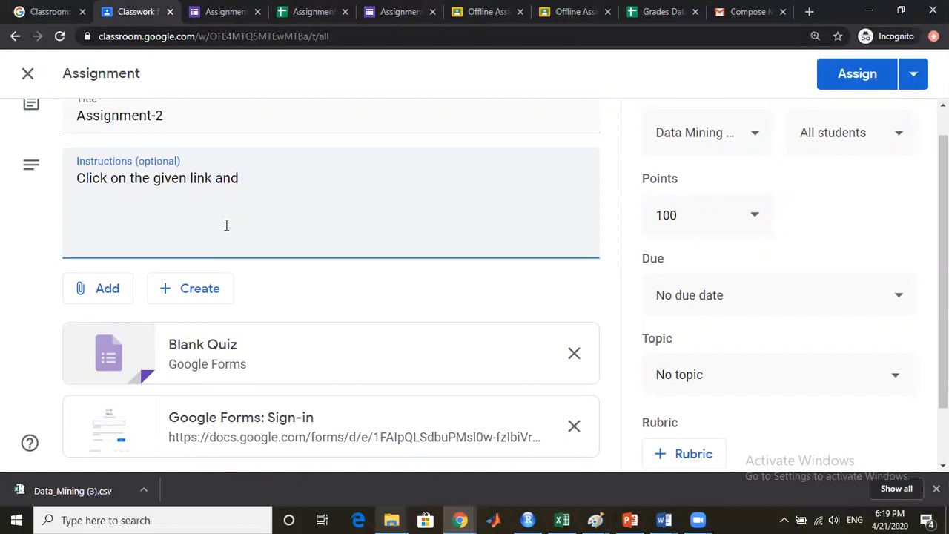
type("submit your")
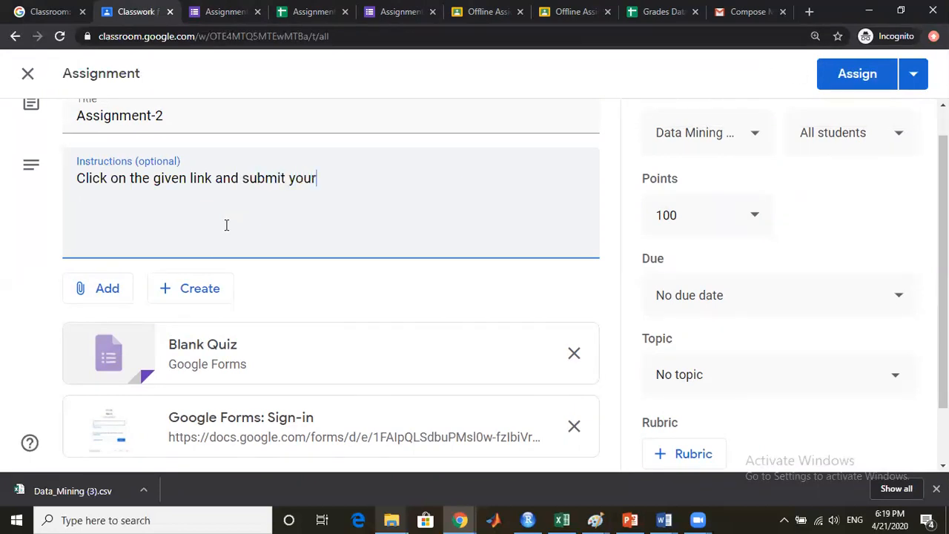
type(" assignment")
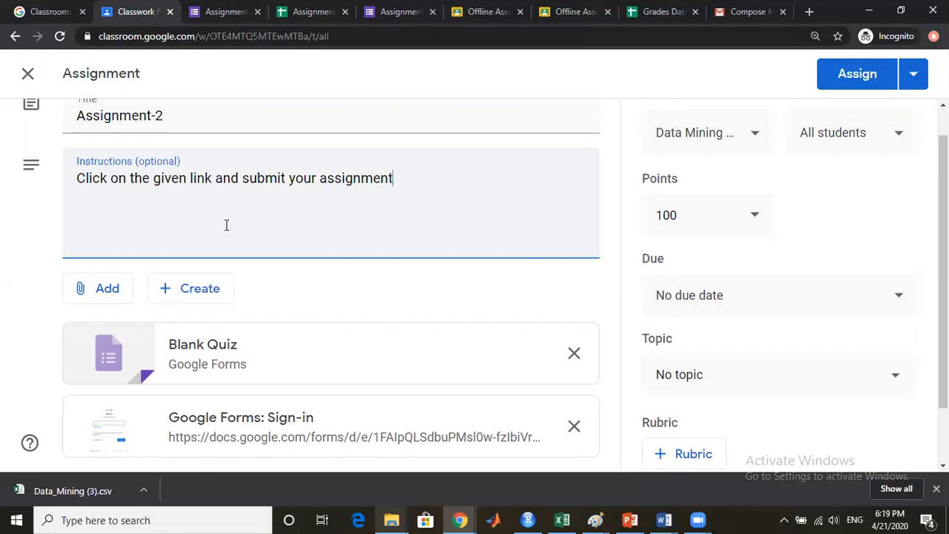
key("Return")
key("ctrl+v")
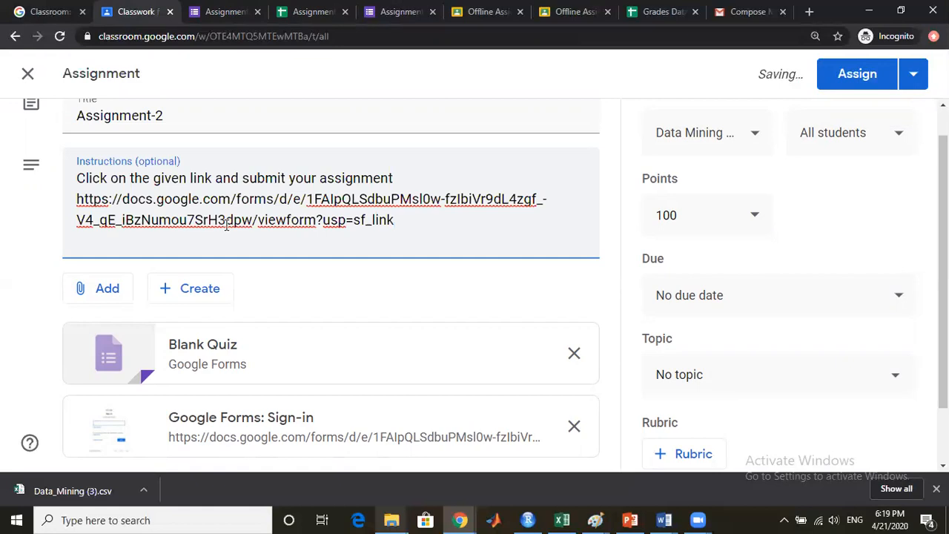
left_click_drag(394, 220, 370, 220)
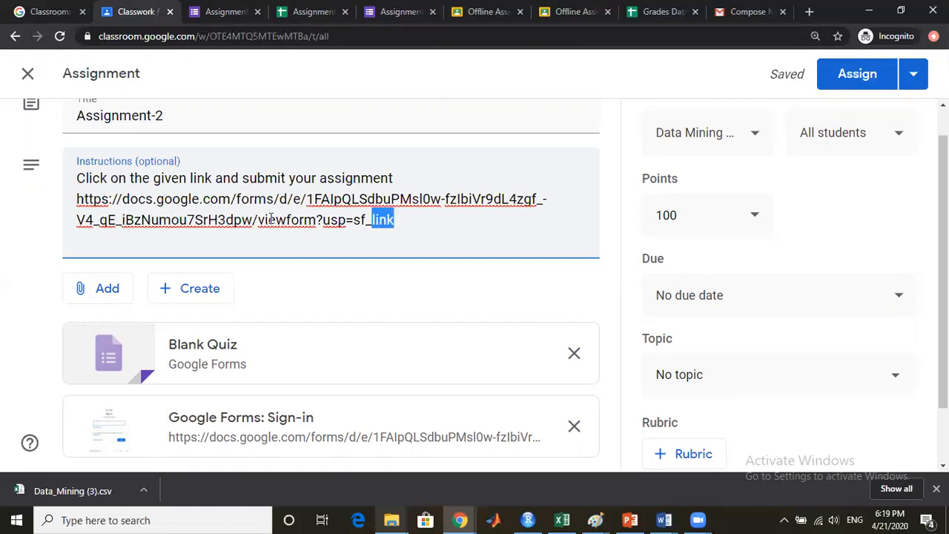
left_click_drag(204, 219, 78, 206)
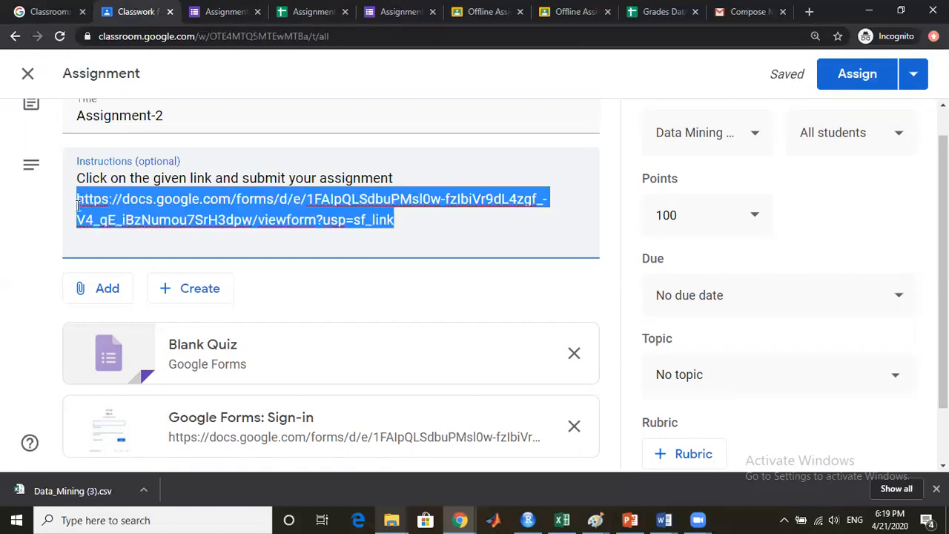
key("BackSpace")
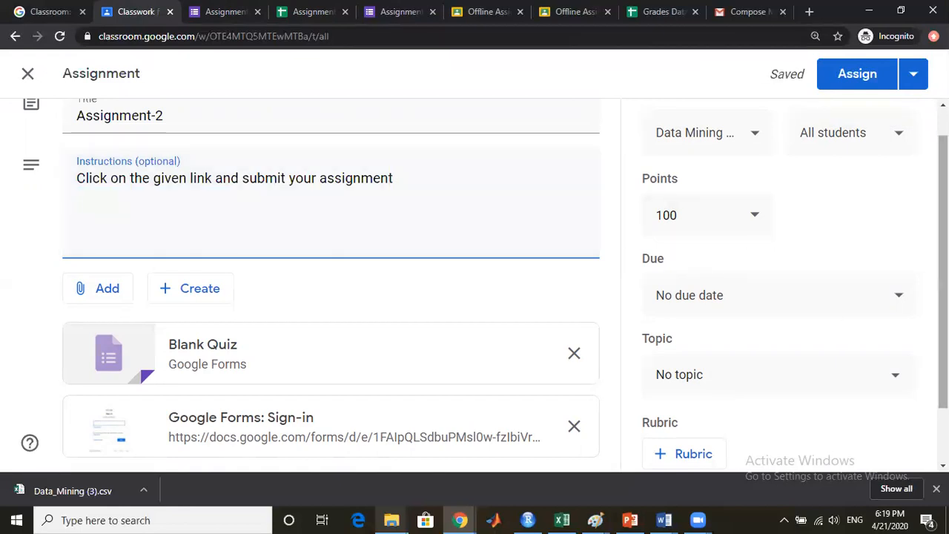
Check the assignment's attachments and set its points to 10.
scroll(485, 285, "down", 1)
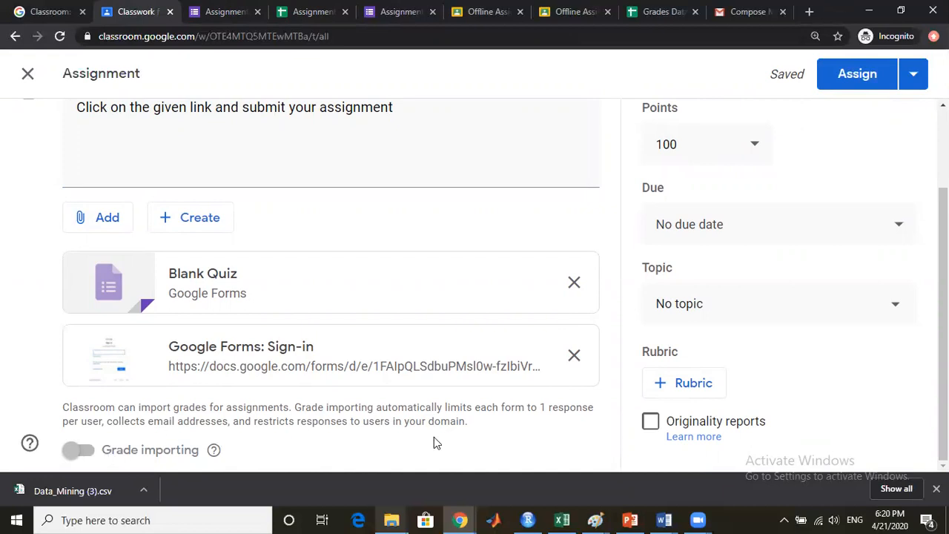
scroll(474, 286, "up", 3)
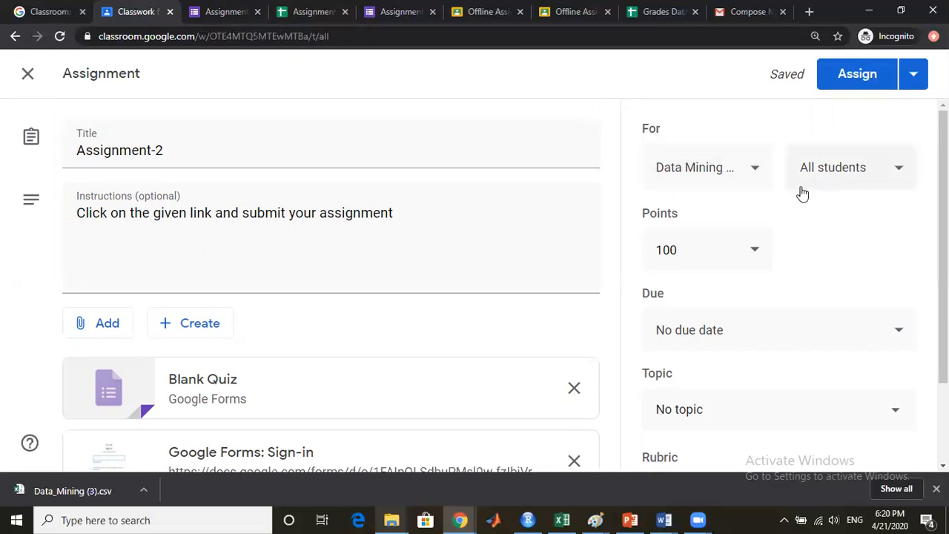
left_click(758, 248)
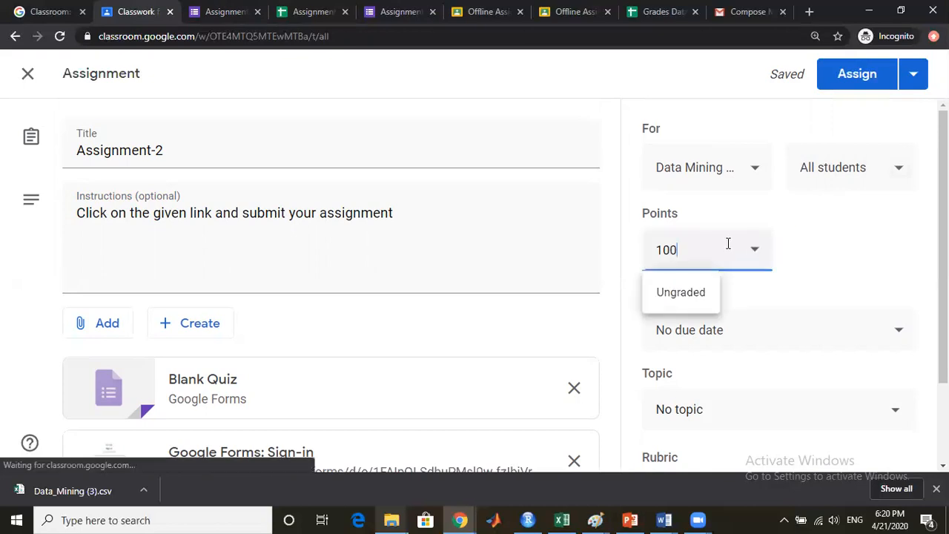
key("BackSpace")
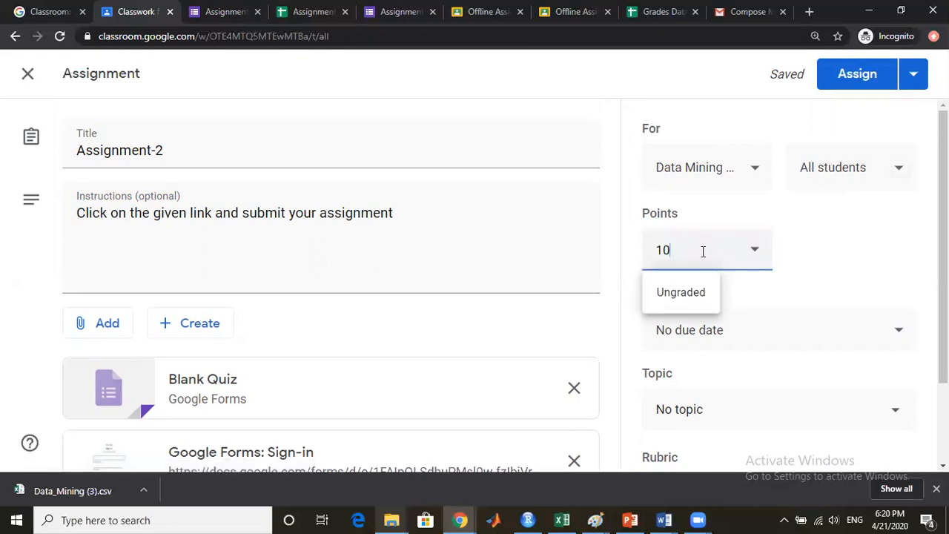
Set the assignment's due date to May 12, 2020, without a due time.
left_click(806, 258)
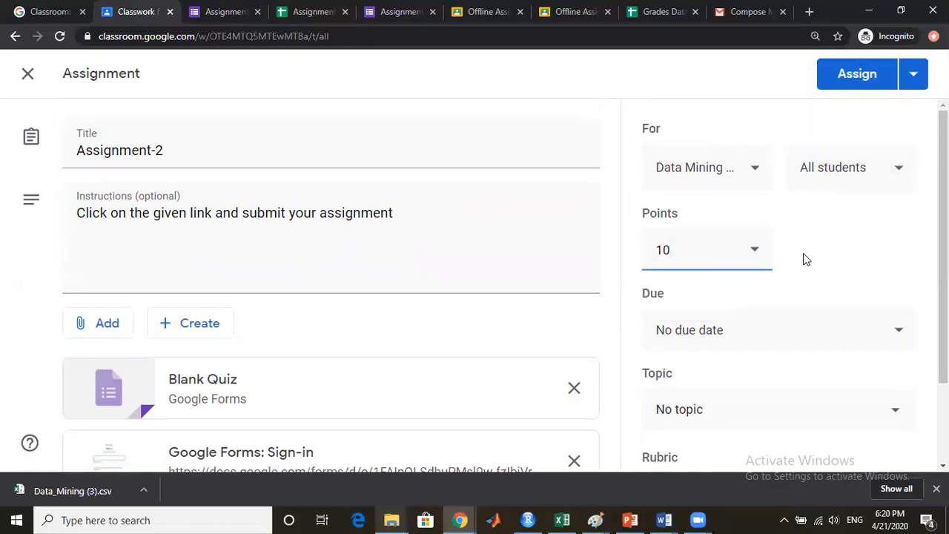
left_click(894, 339)
left_click(820, 401)
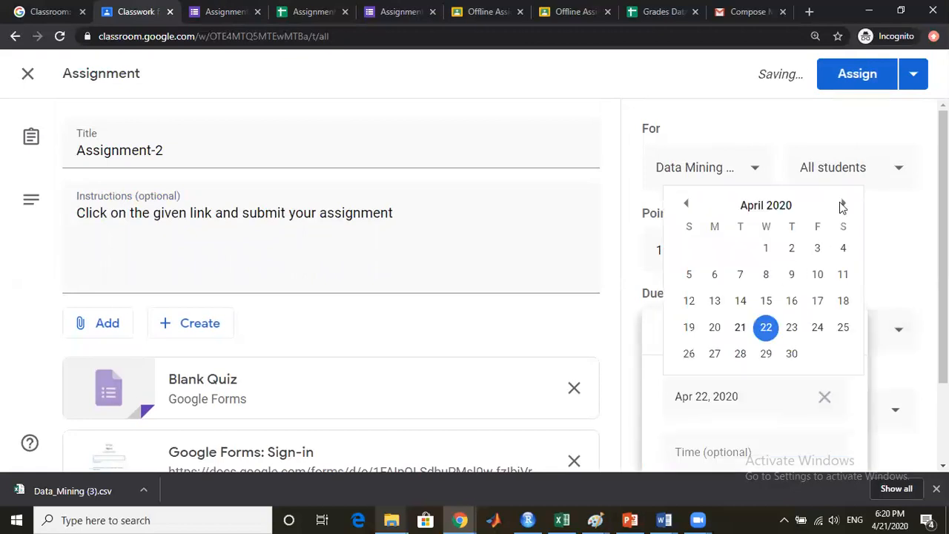
left_click(842, 204)
left_click(739, 300)
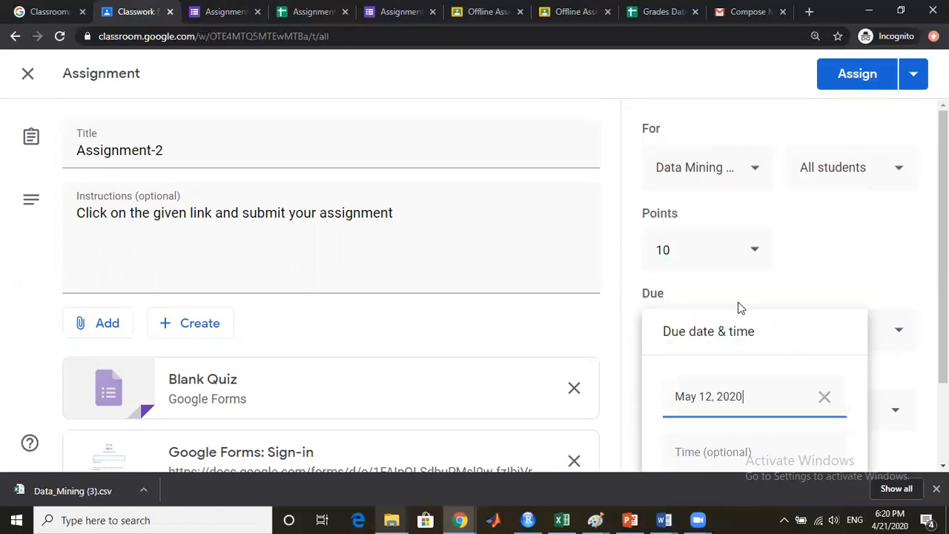
left_click(850, 276)
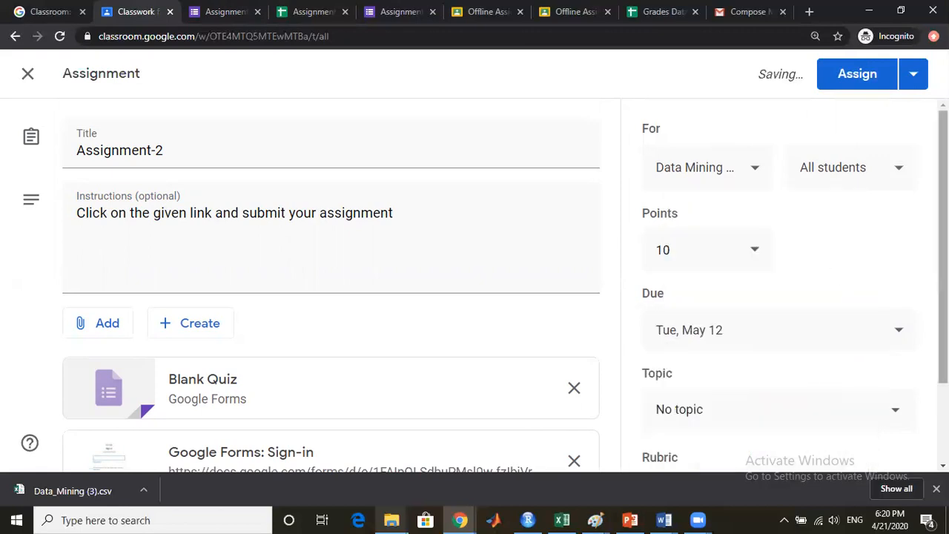
File the assignment under the Week 11 topic and assign it to the class.
scroll(943, 245, "down", 2)
left_click(896, 306)
left_click(757, 436)
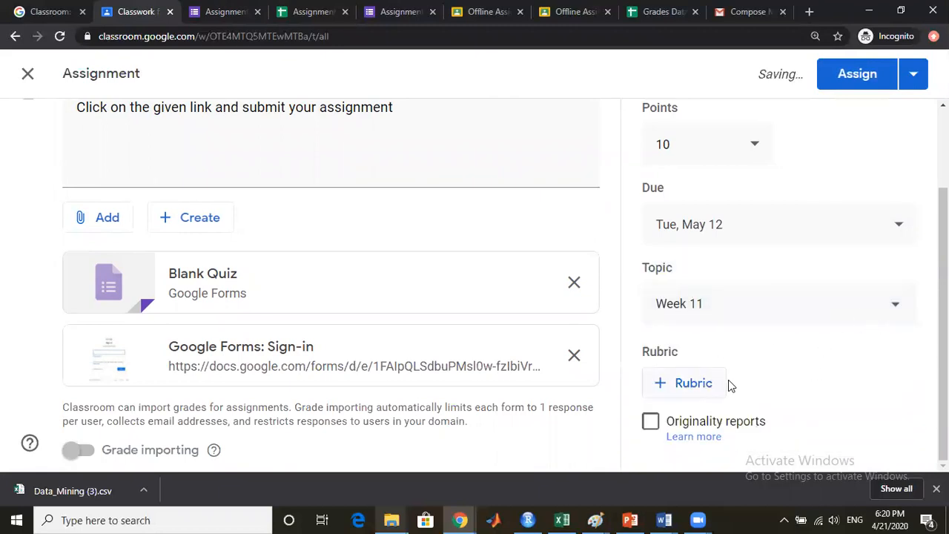
scroll(738, 387, "up", 3)
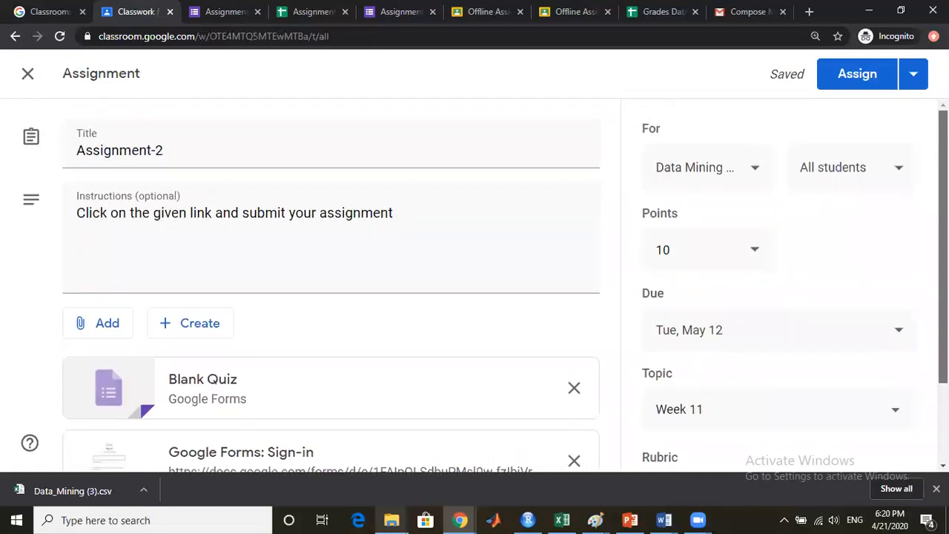
left_click(854, 78)
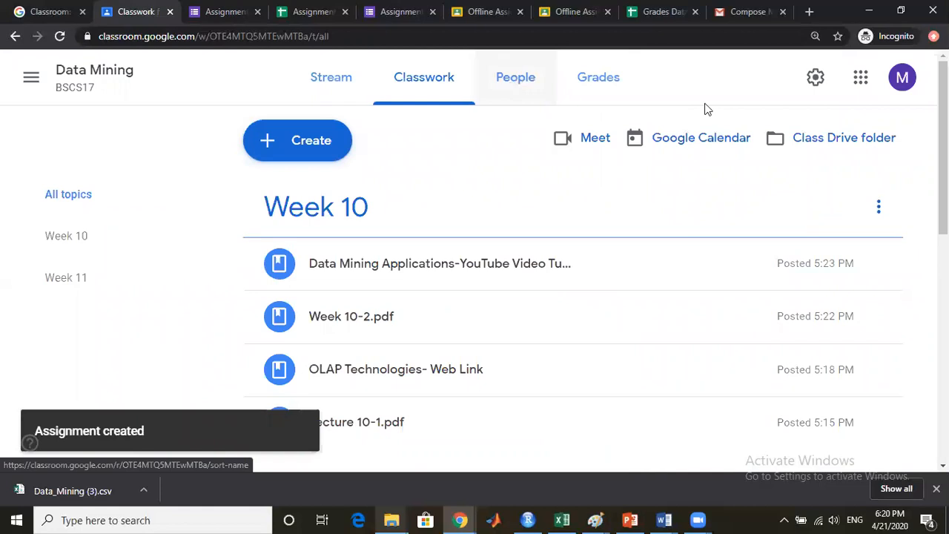
Find the posted Assignment-2 under Week 11 in the classwork and expand its details for review.
scroll(942, 222, "down", 3)
mouse_move(942, 244)
left_mouse_down()
mouse_move(943, 325)
mouse_move(943, 245)
left_mouse_up()
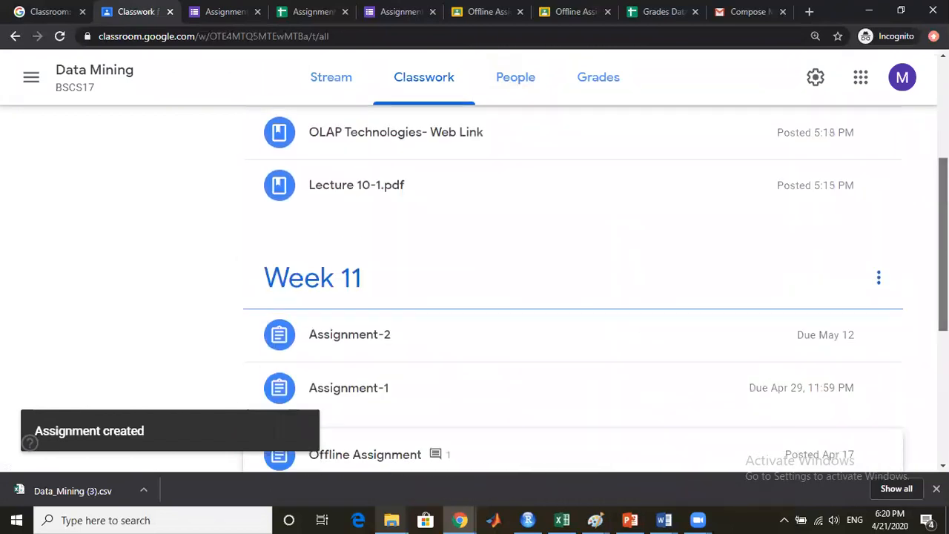
left_click(369, 336)
left_click_drag(943, 241, 942, 298)
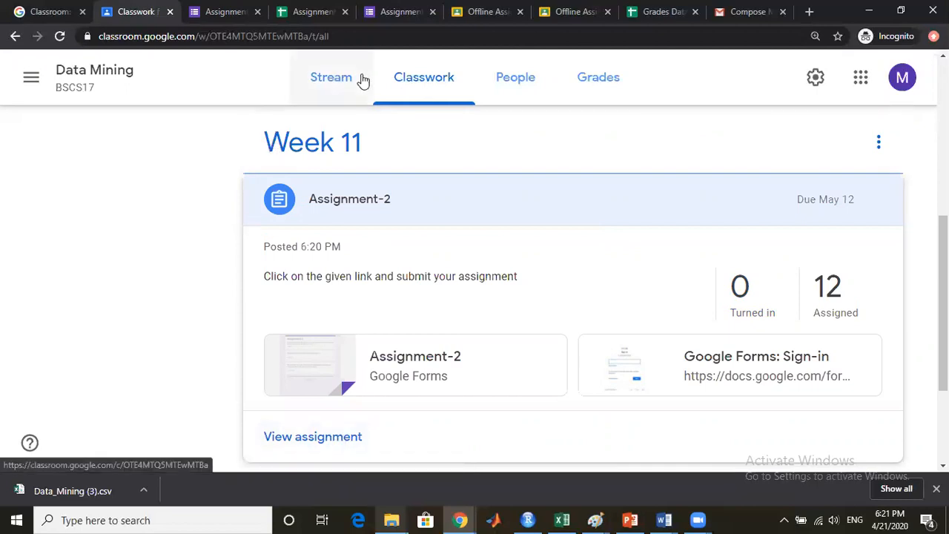
Switch to the Assignment-2 form, go to the Google Forms home page and open the Online Assign-2 form from the recent forms.
left_click(215, 7)
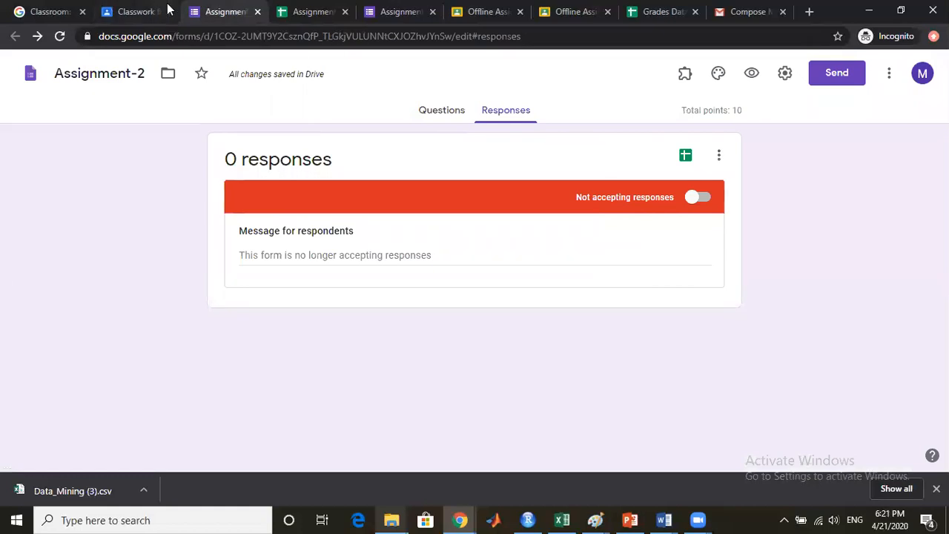
left_click(30, 76)
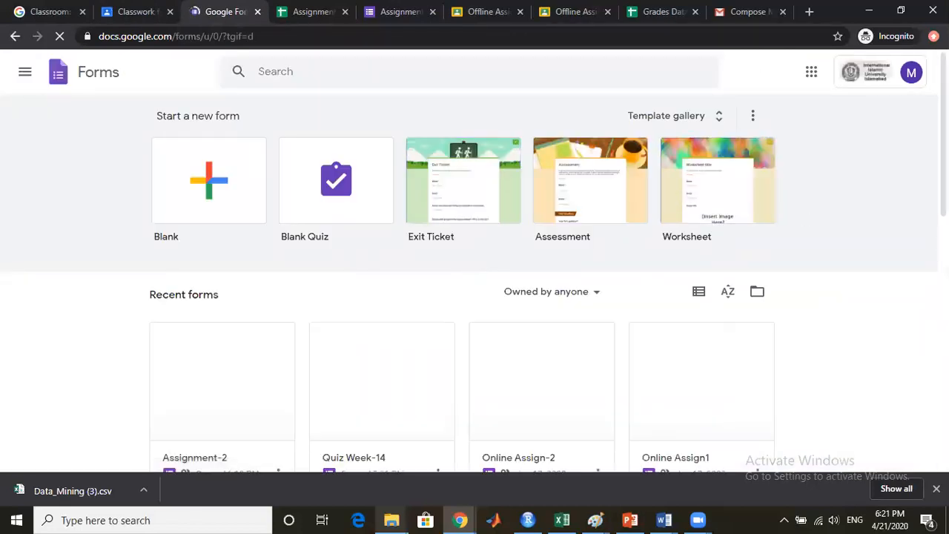
scroll(468, 296, "down", 1)
scroll(475, 297, "down", 4)
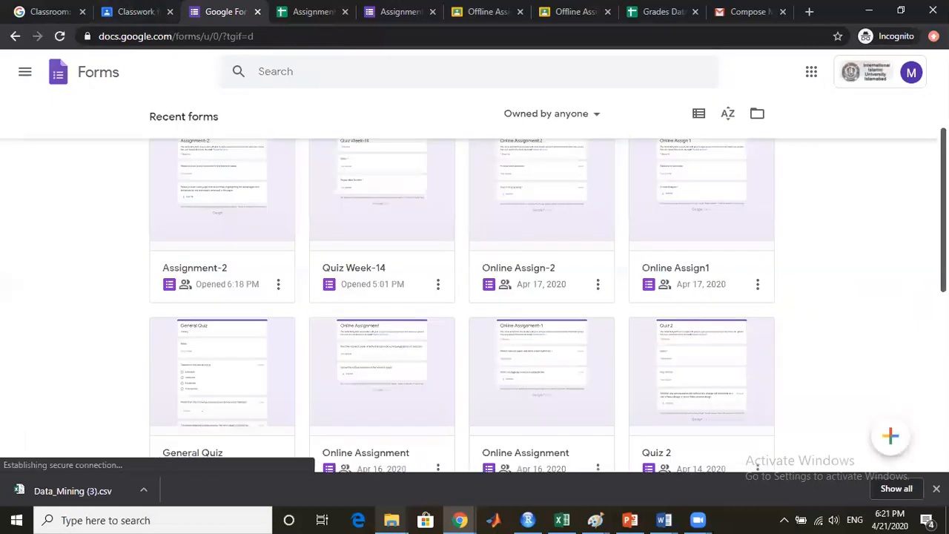
scroll(475, 297, "up", 1)
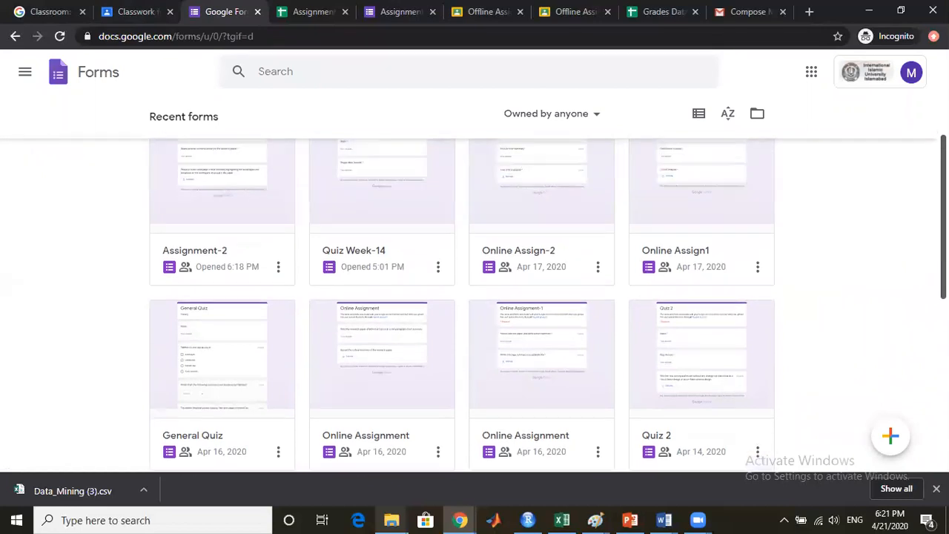
scroll(474, 297, "up", 1)
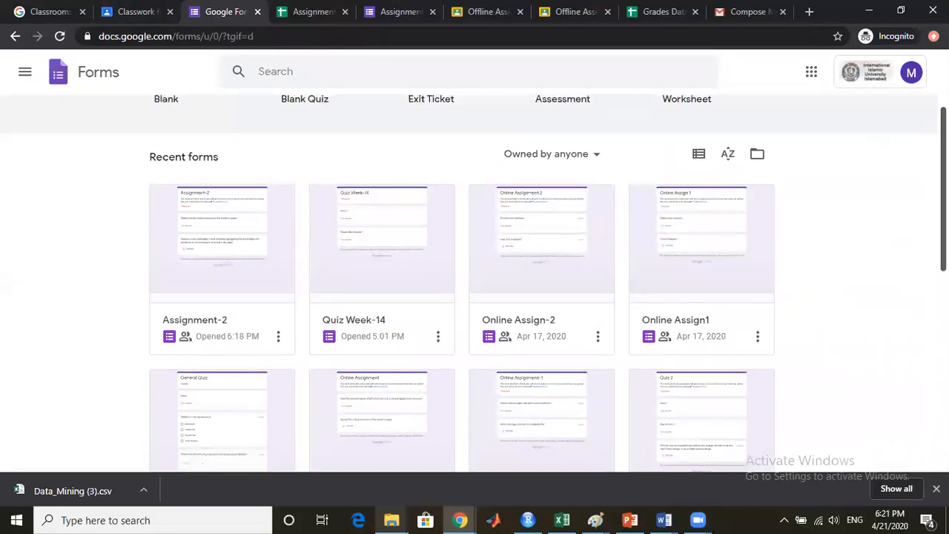
scroll(475, 296, "down", 1)
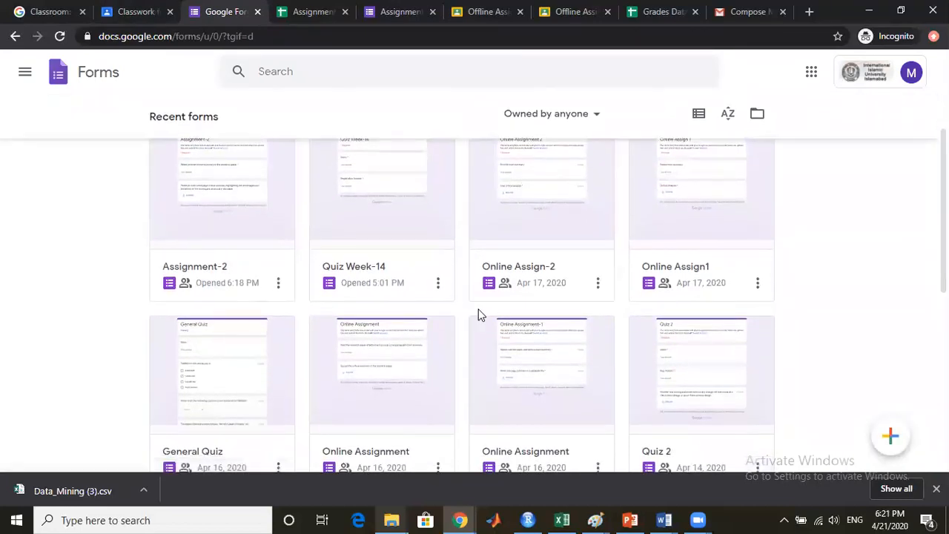
left_click(522, 267)
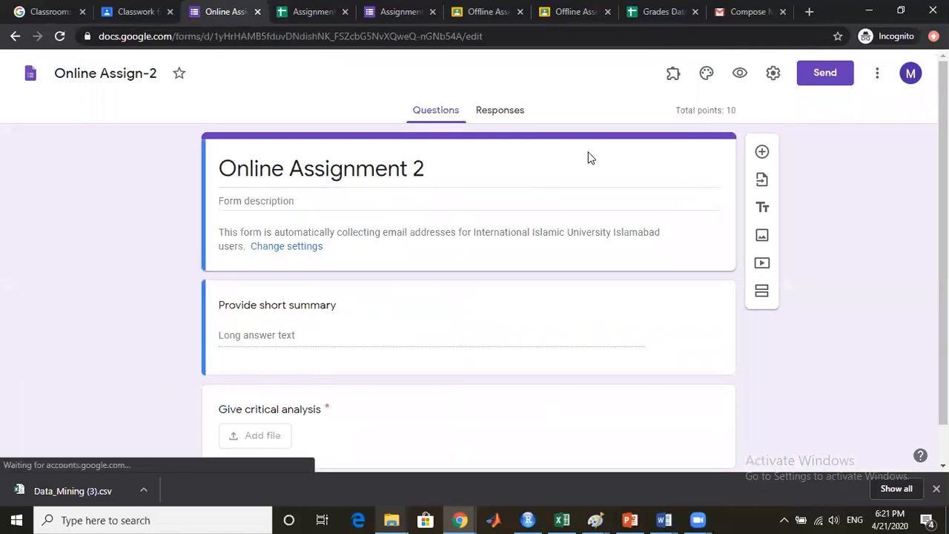
Review the Online Assign-2 form's responses, spreadsheet destination choices and other response options, then return to the forms list.
left_click(507, 117)
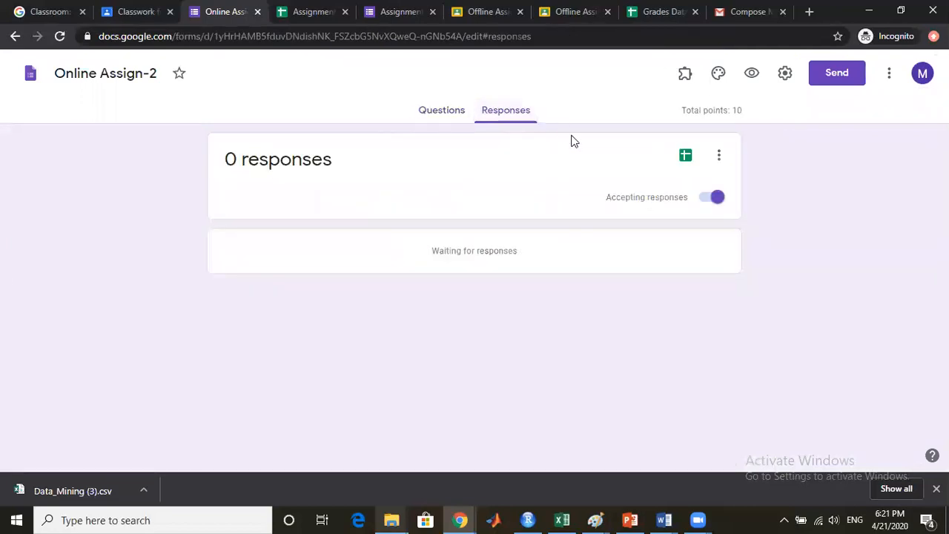
left_click(686, 157)
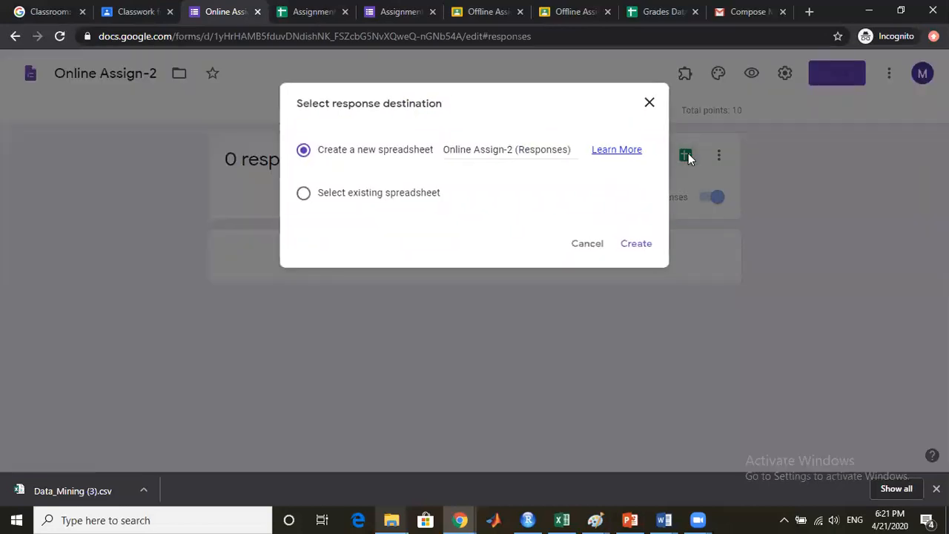
left_click(593, 245)
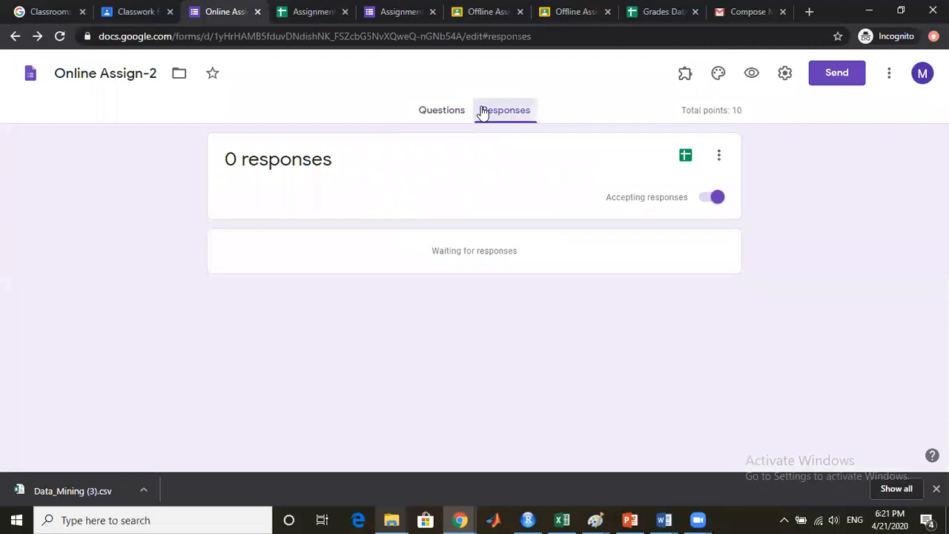
left_click(721, 153)
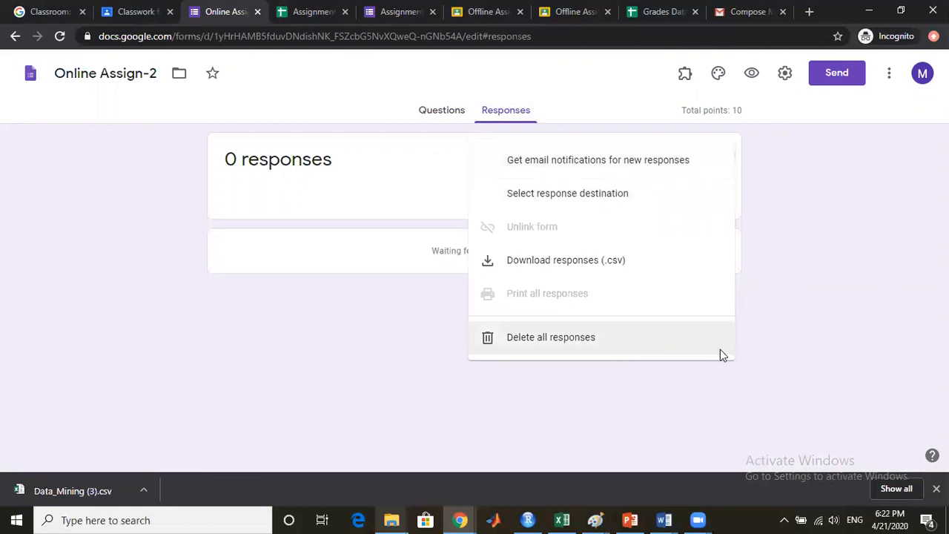
left_click(786, 390)
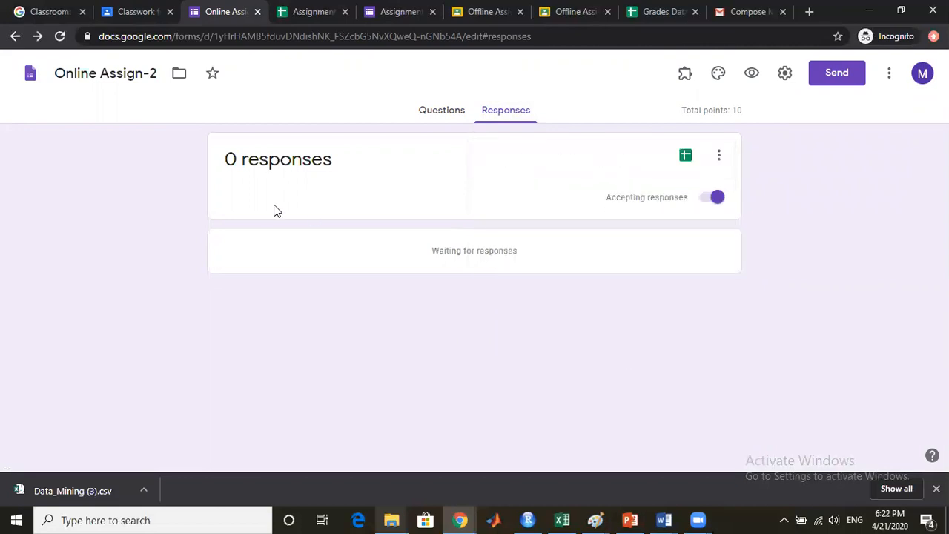
left_click(31, 72)
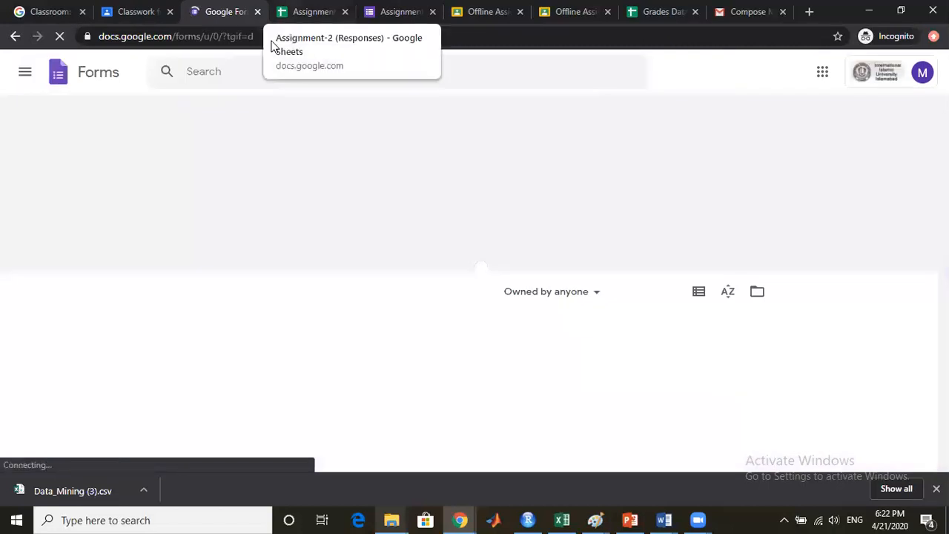
Switch to Google Sheets, open the Online Assign1 (Responses) spreadsheet from the file list and examine the submitted critical analysis links.
left_click(291, 12)
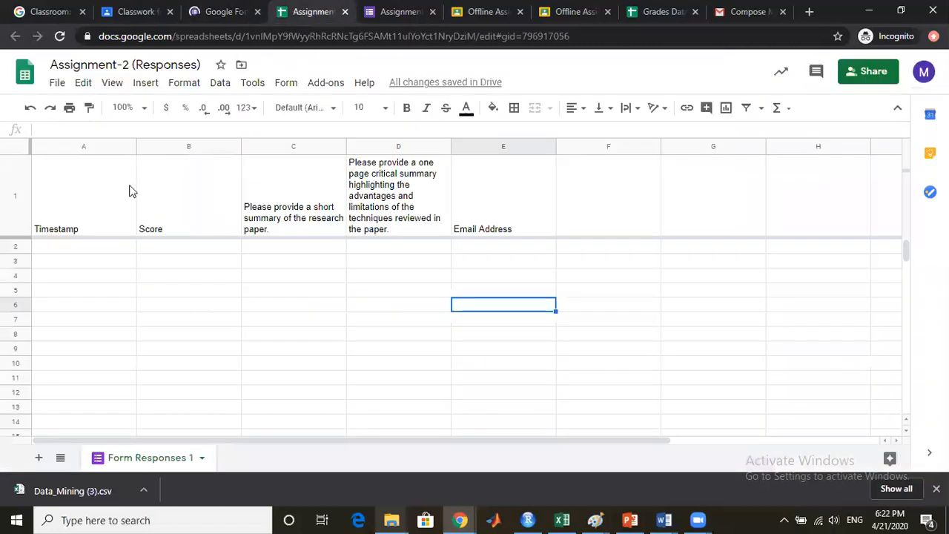
left_click(25, 76)
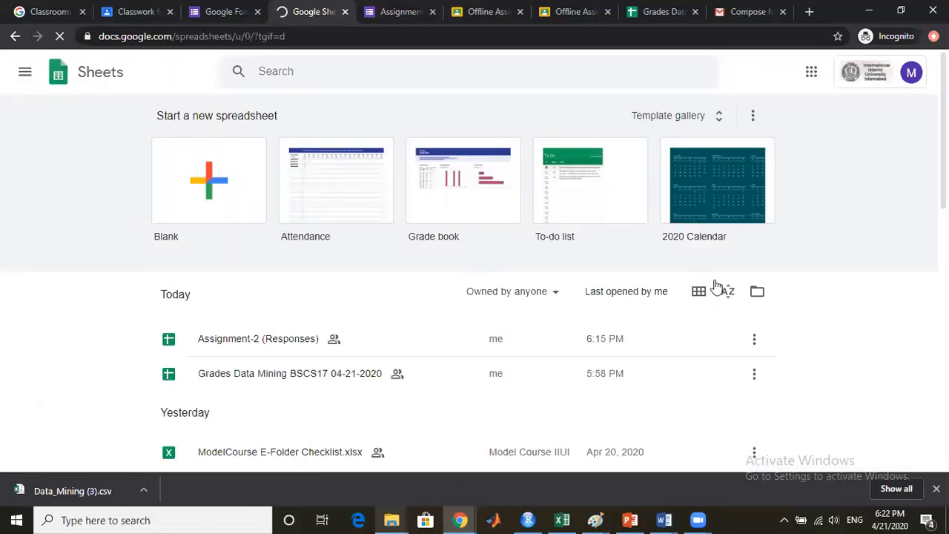
scroll(716, 285, "down", 2)
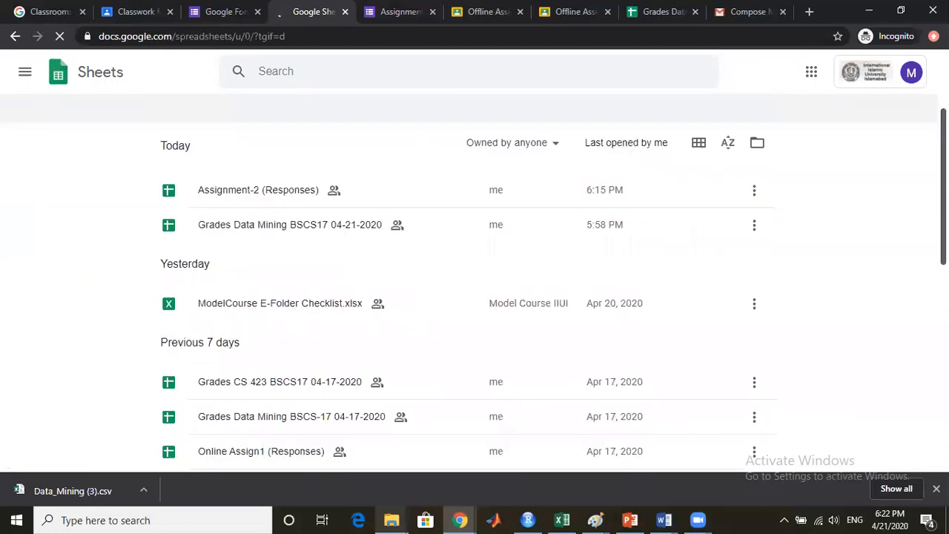
scroll(474, 289, "down", 3)
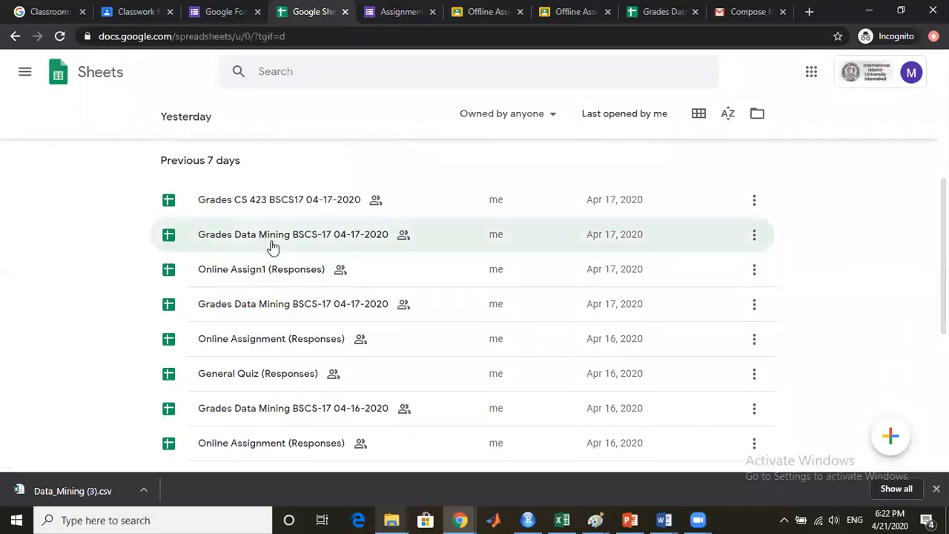
left_click(288, 269)
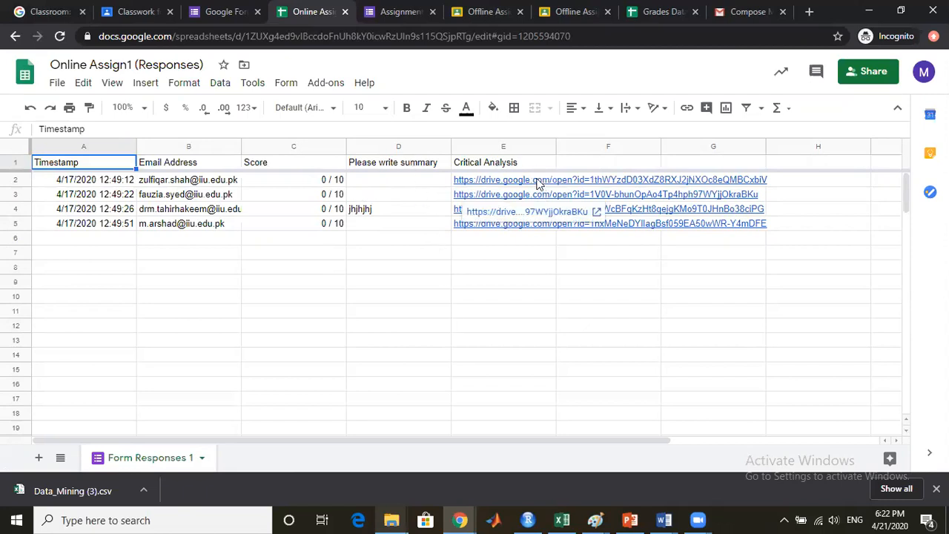
mouse_move(537, 184)
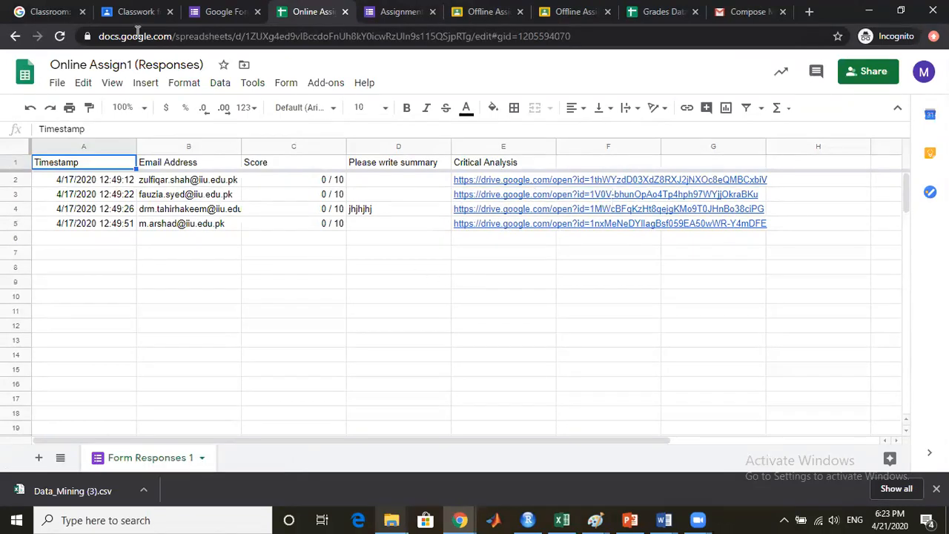
Return to Google Classroom and view the student work submission status for Assignment-2.
left_click(200, 15)
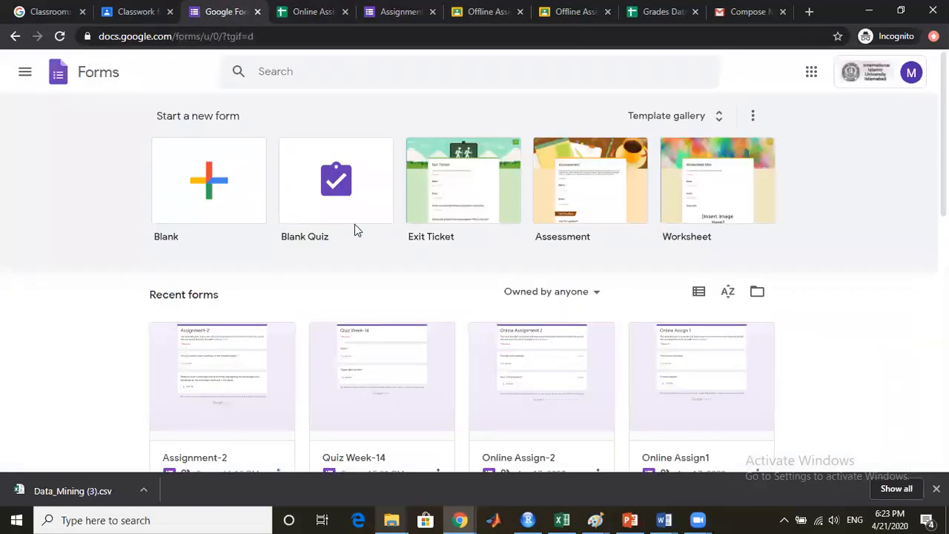
left_click(140, 12)
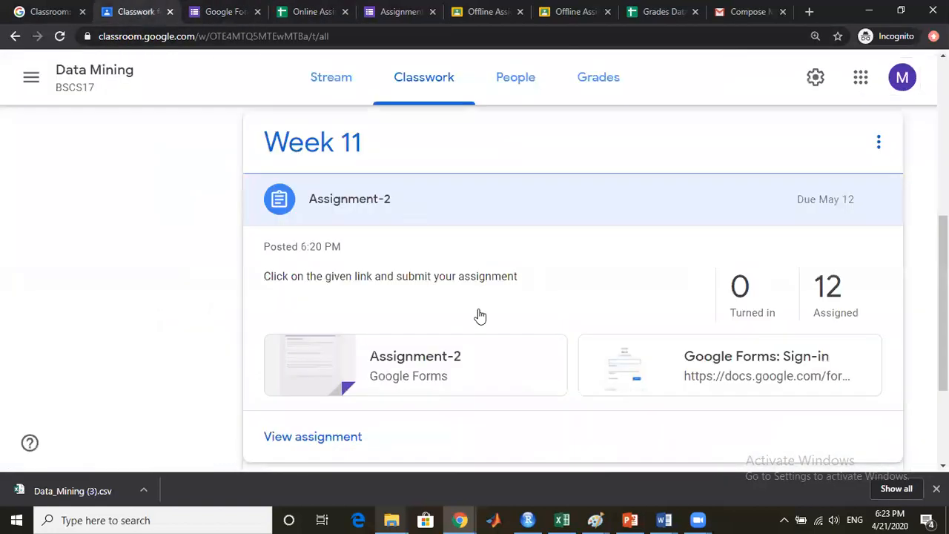
left_click(332, 441)
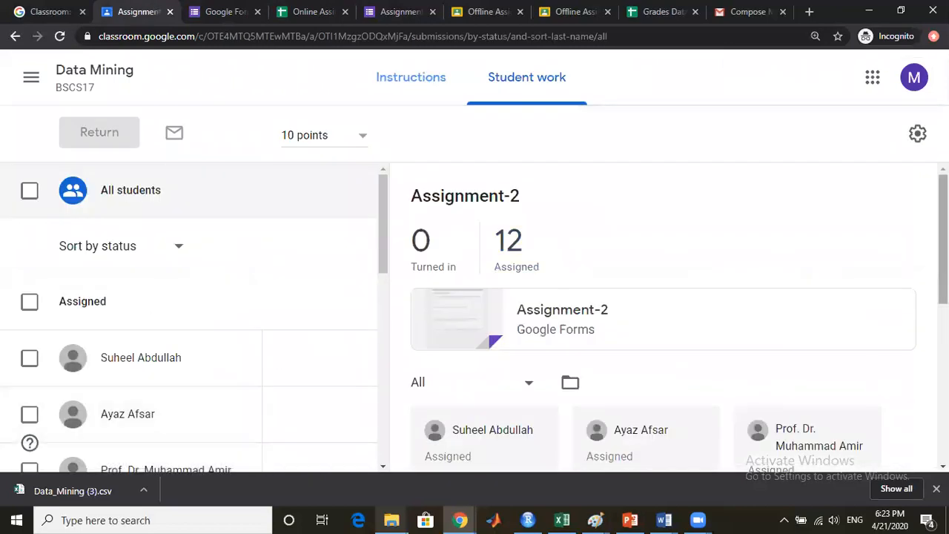
left_click_drag(943, 237, 919, 106)
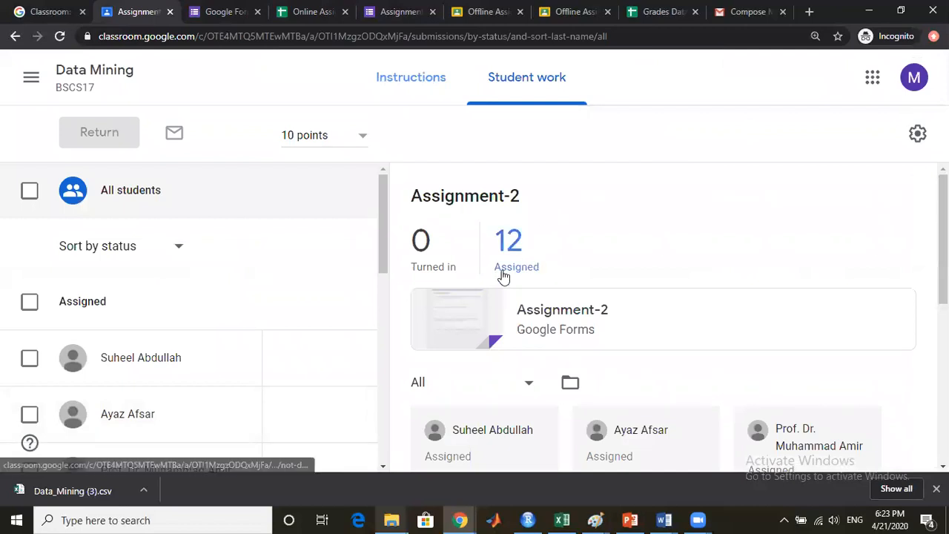
left_click_drag(942, 241, 888, 182)
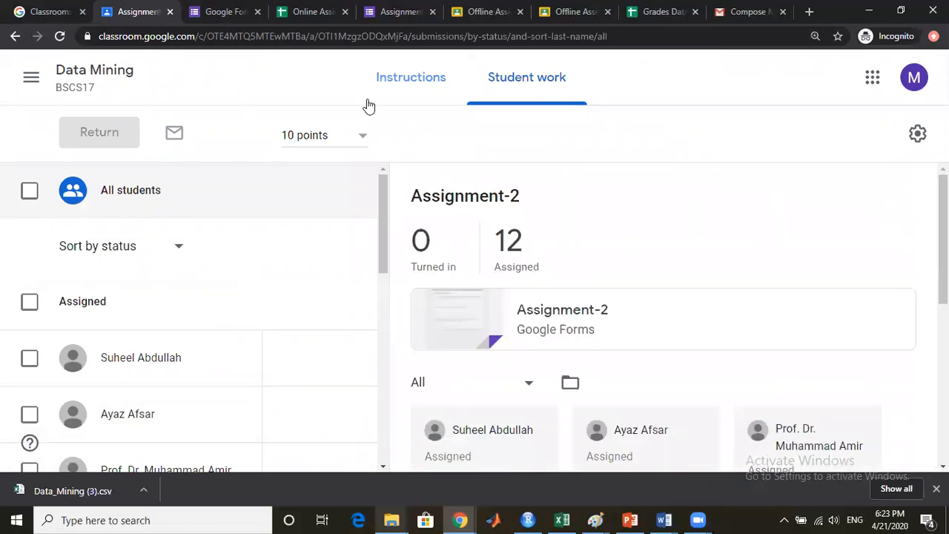
Go back to the Data Mining class and view its gradebook.
left_click(31, 80)
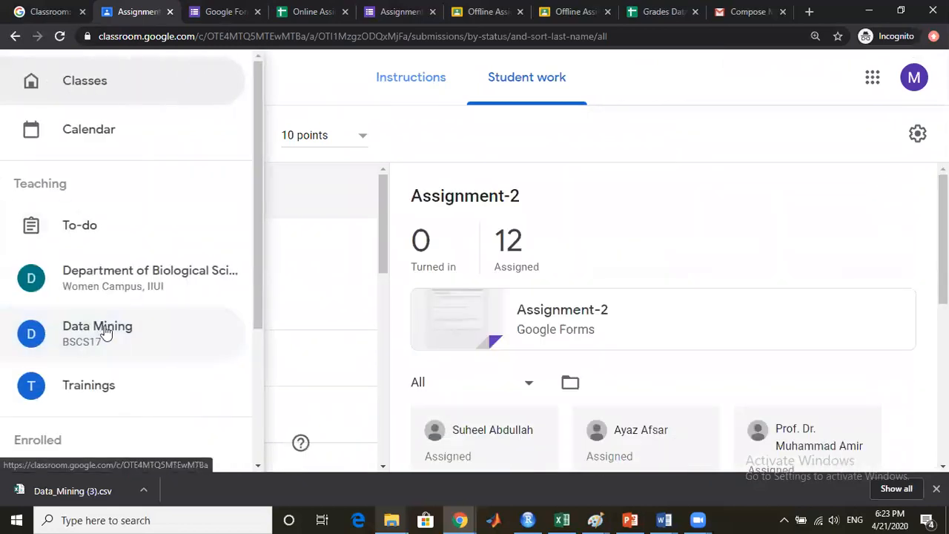
left_click(104, 331)
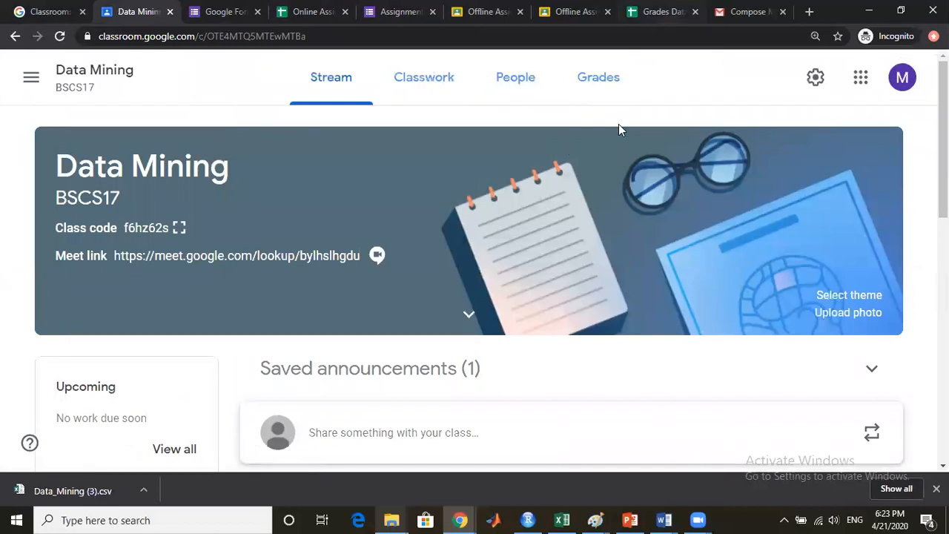
left_click(600, 92)
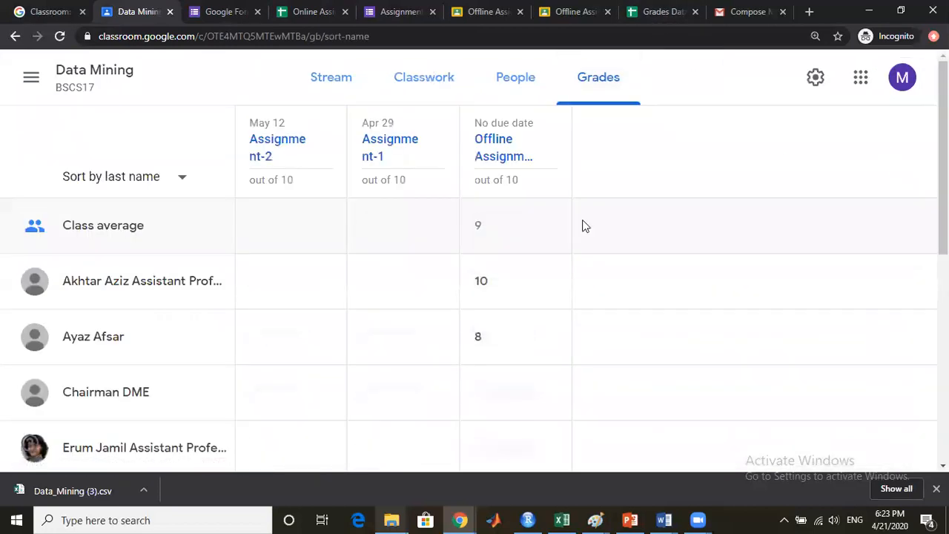